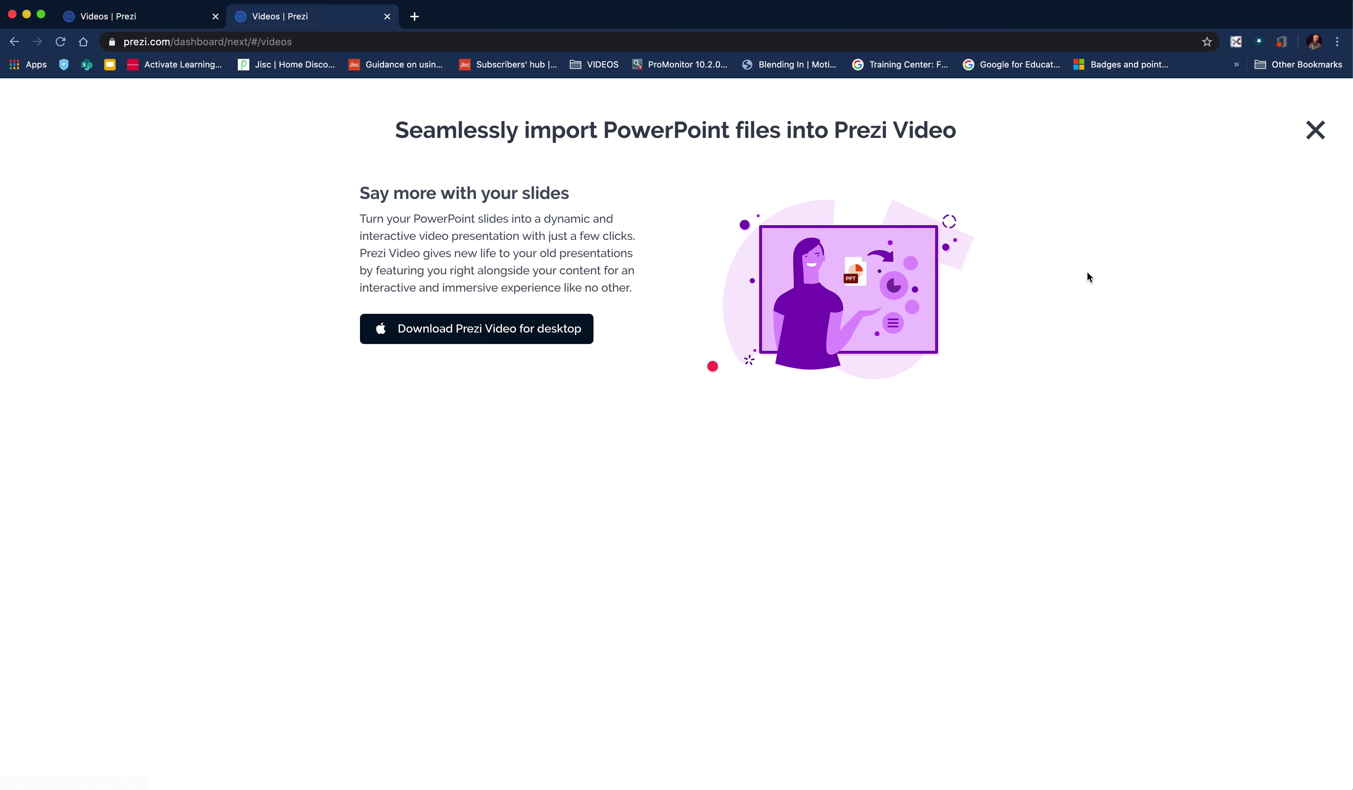
Step: Leave the PowerPoint import page and start creating a new video
{"action": "left_click", "coordinate": [1316, 131]}
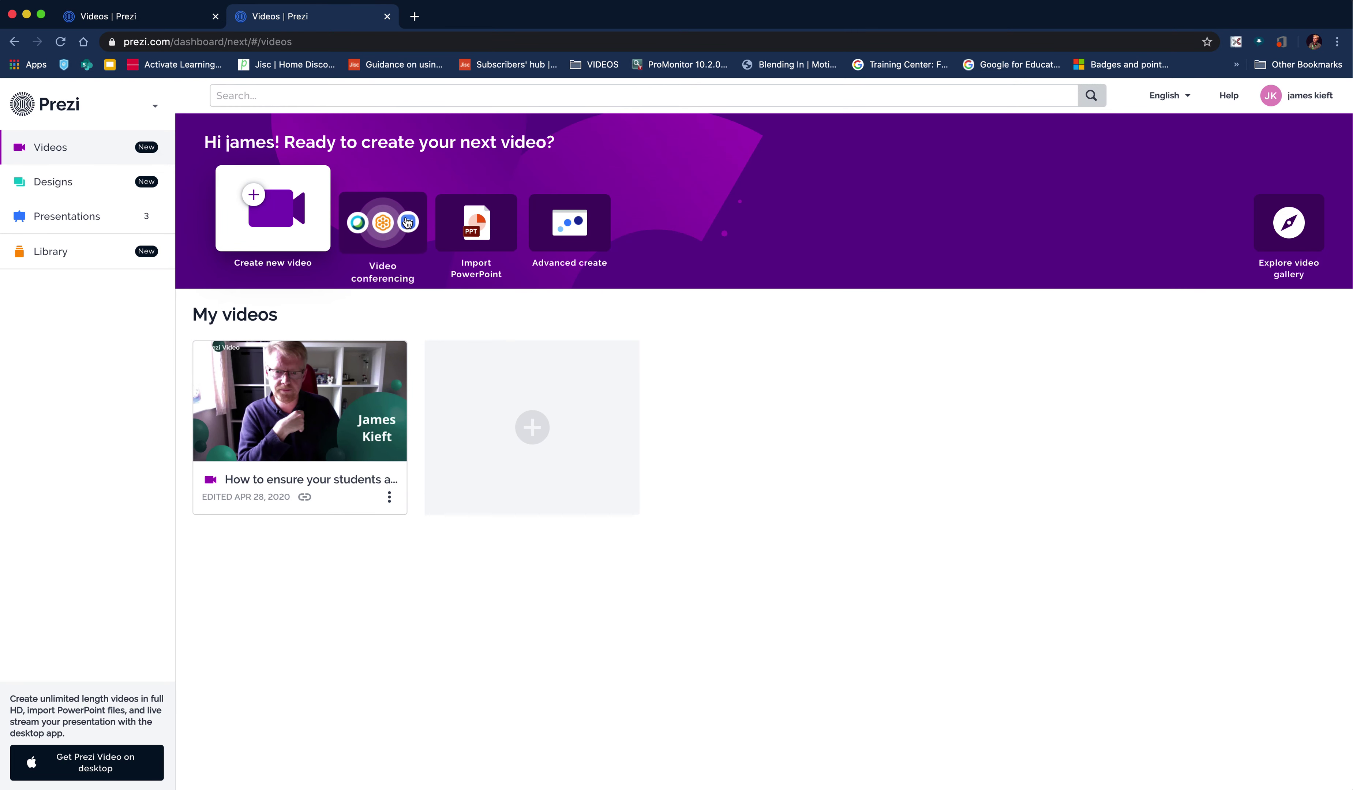
{"action": "left_click", "coordinate": [274, 229]}
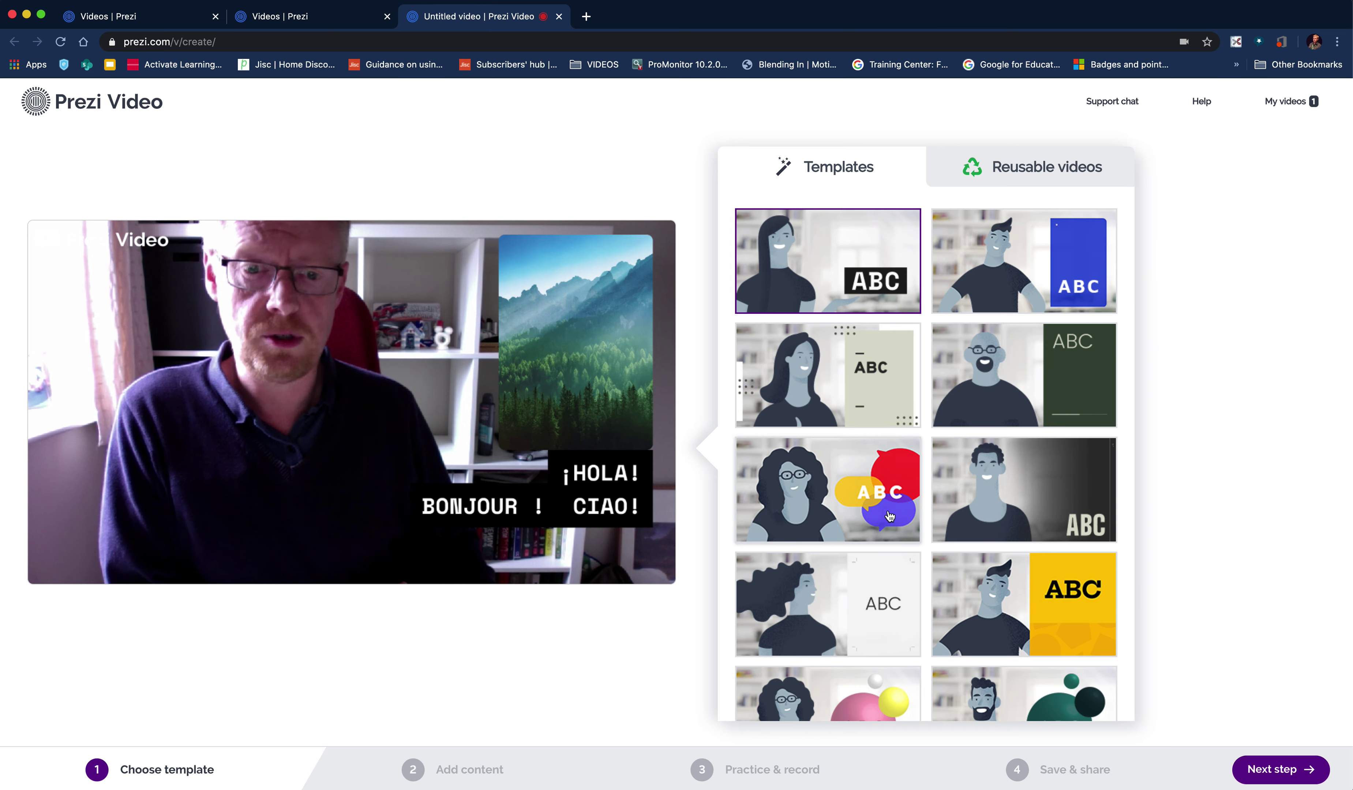
Step: Preview the speech-bubble template, choose the template with dark green spheres for the video, and continue to adding content
{"action": "left_click", "coordinate": [832, 490]}
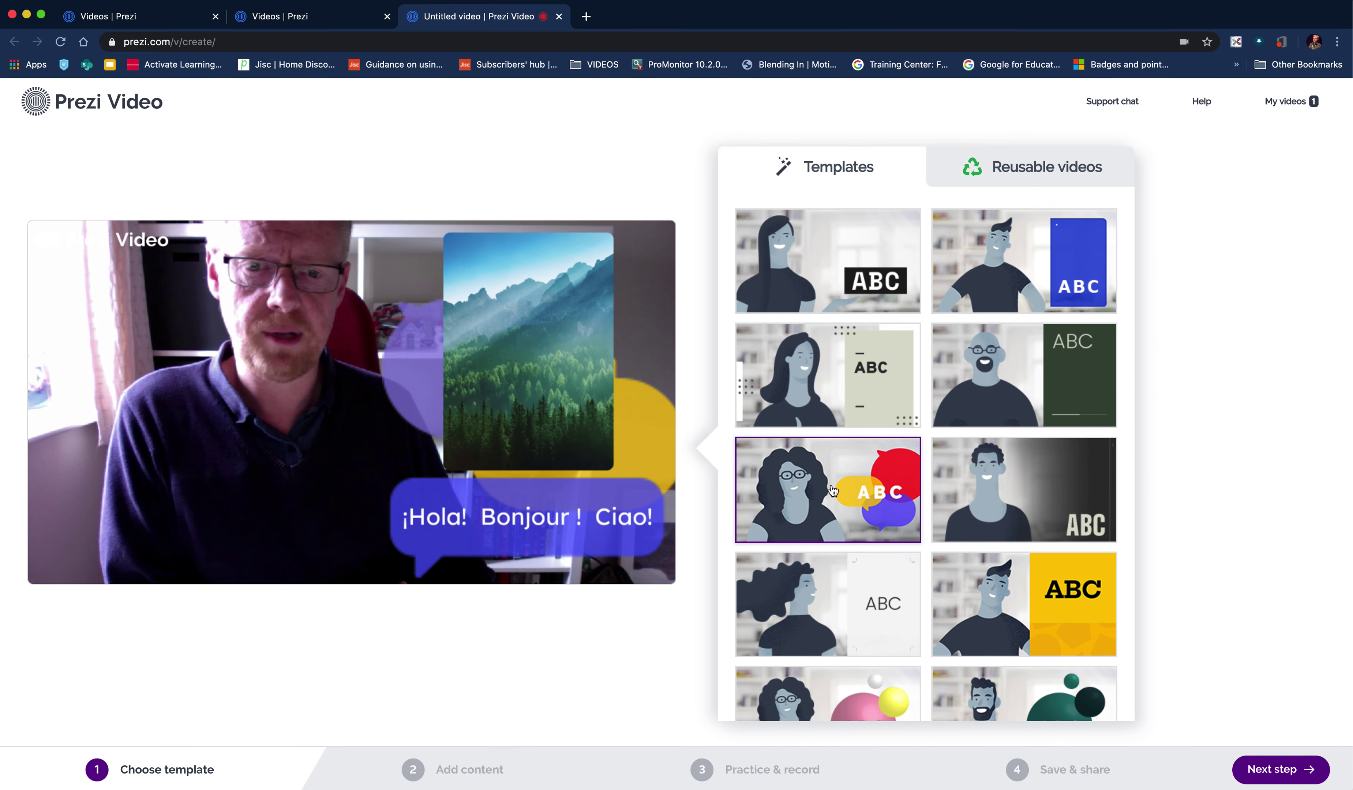
{"action": "scroll", "coordinate": [1009, 531], "scroll_direction": "down", "scroll_amount": 5}
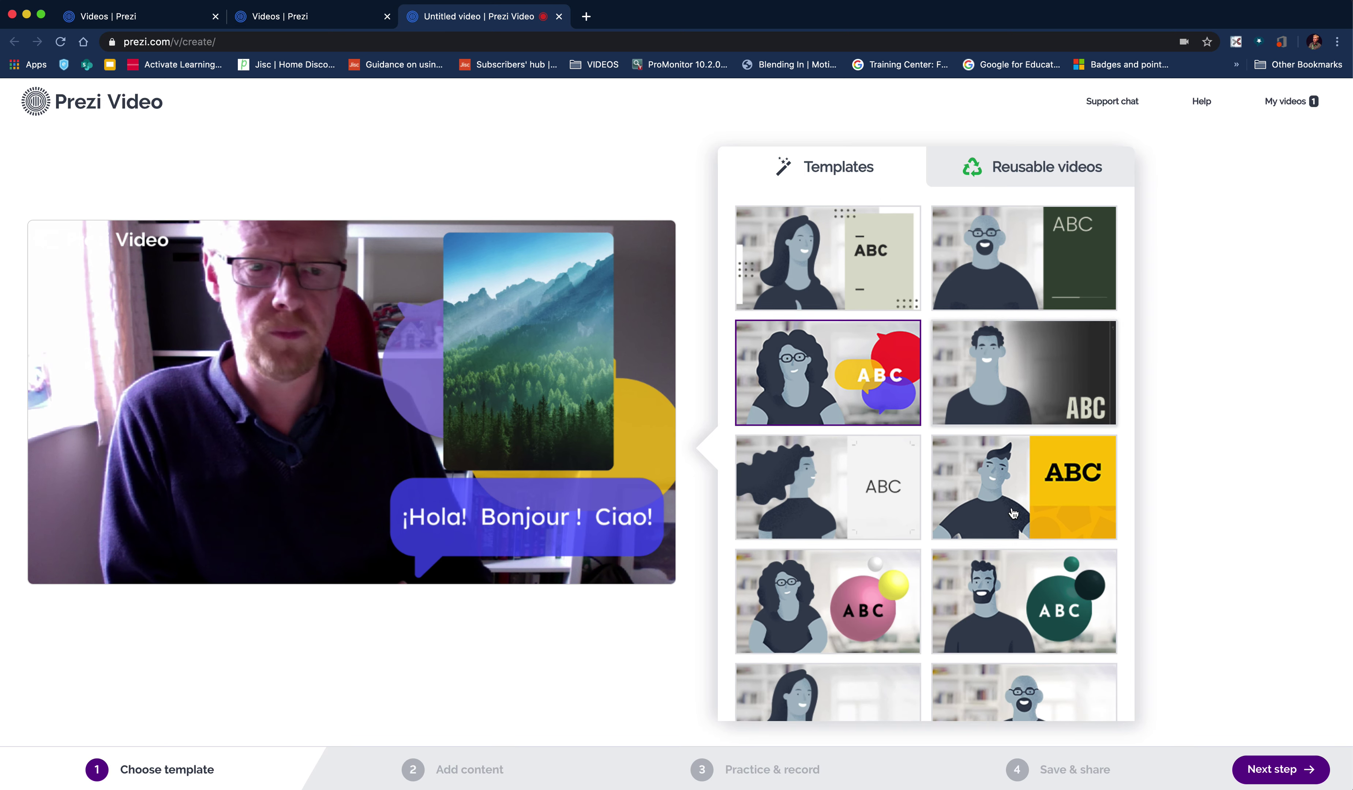
{"action": "left_click", "coordinate": [1031, 477]}
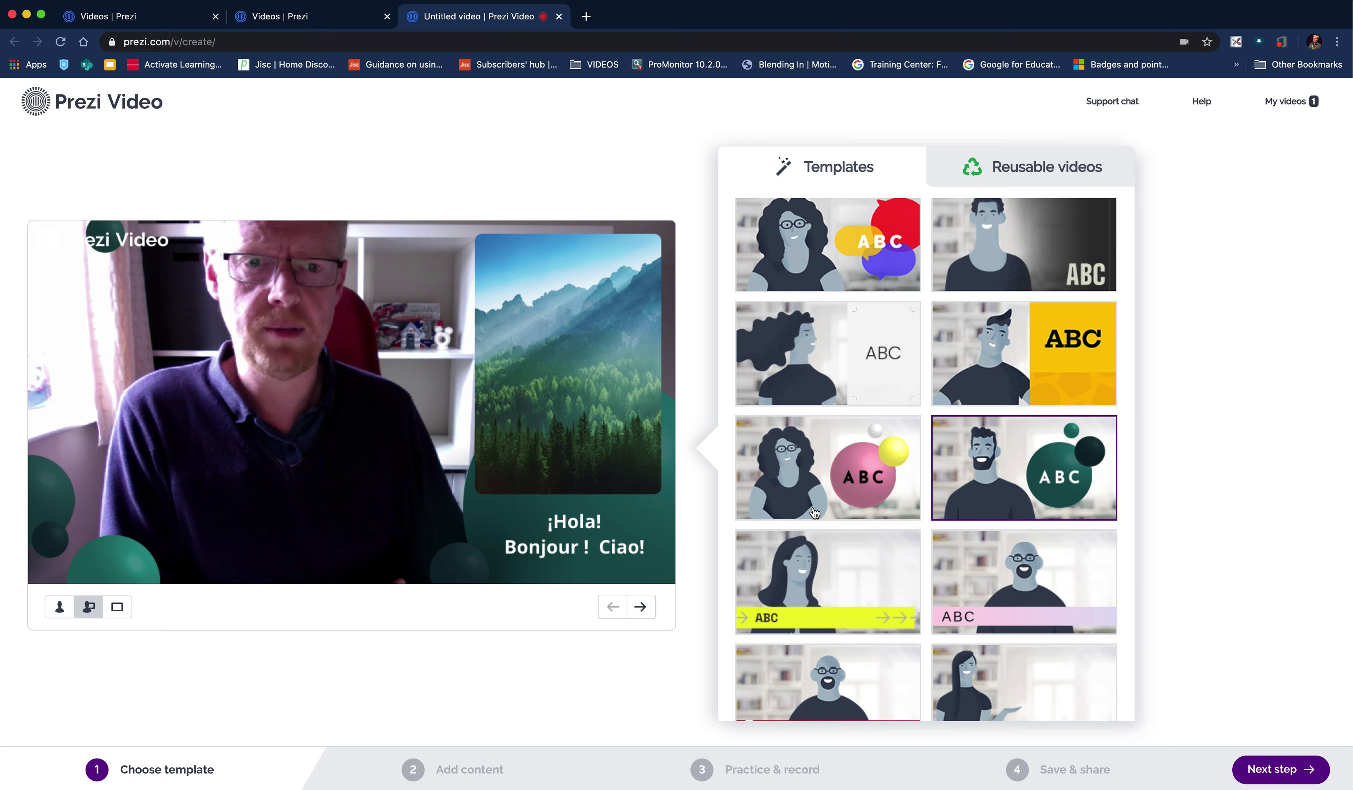
{"action": "scroll", "coordinate": [1042, 575], "scroll_direction": "down", "scroll_amount": 3}
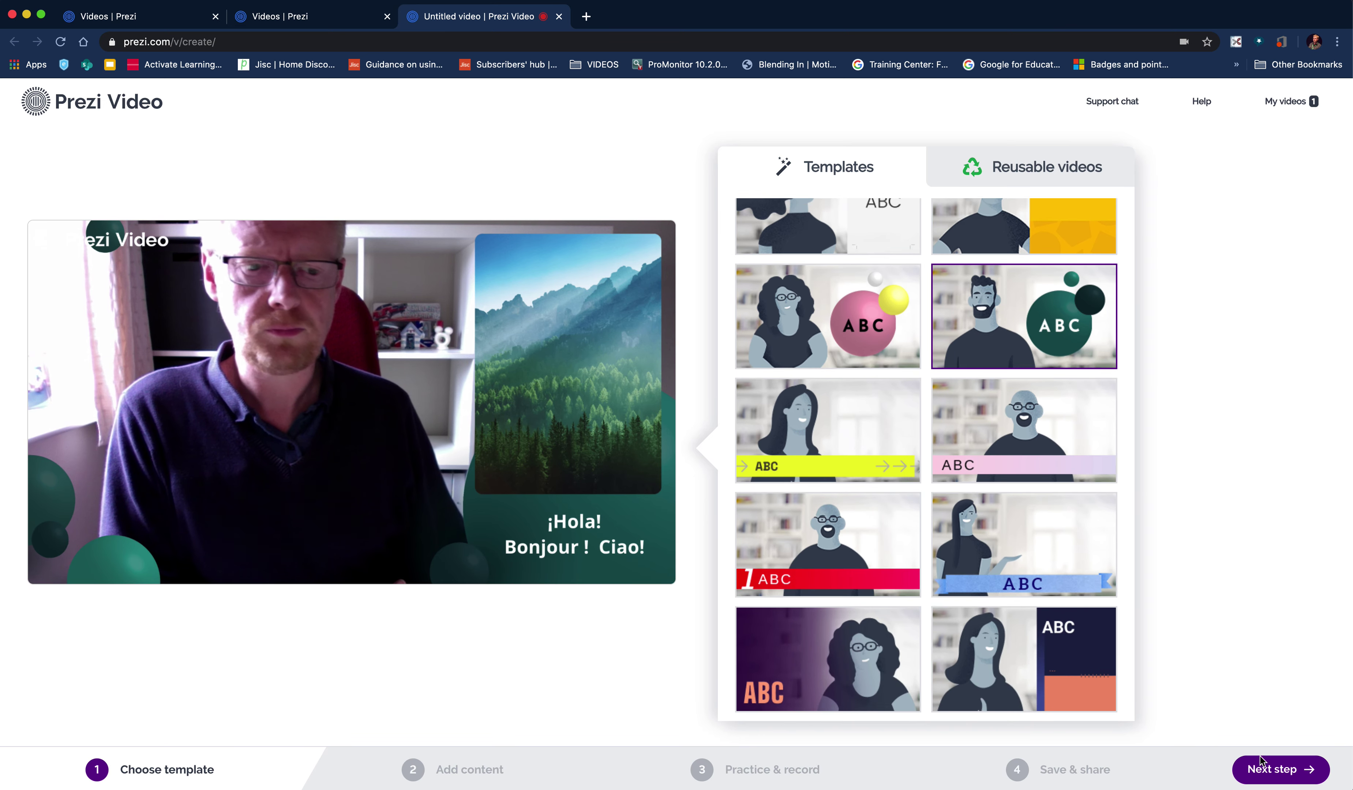
{"action": "left_click", "coordinate": [1294, 780]}
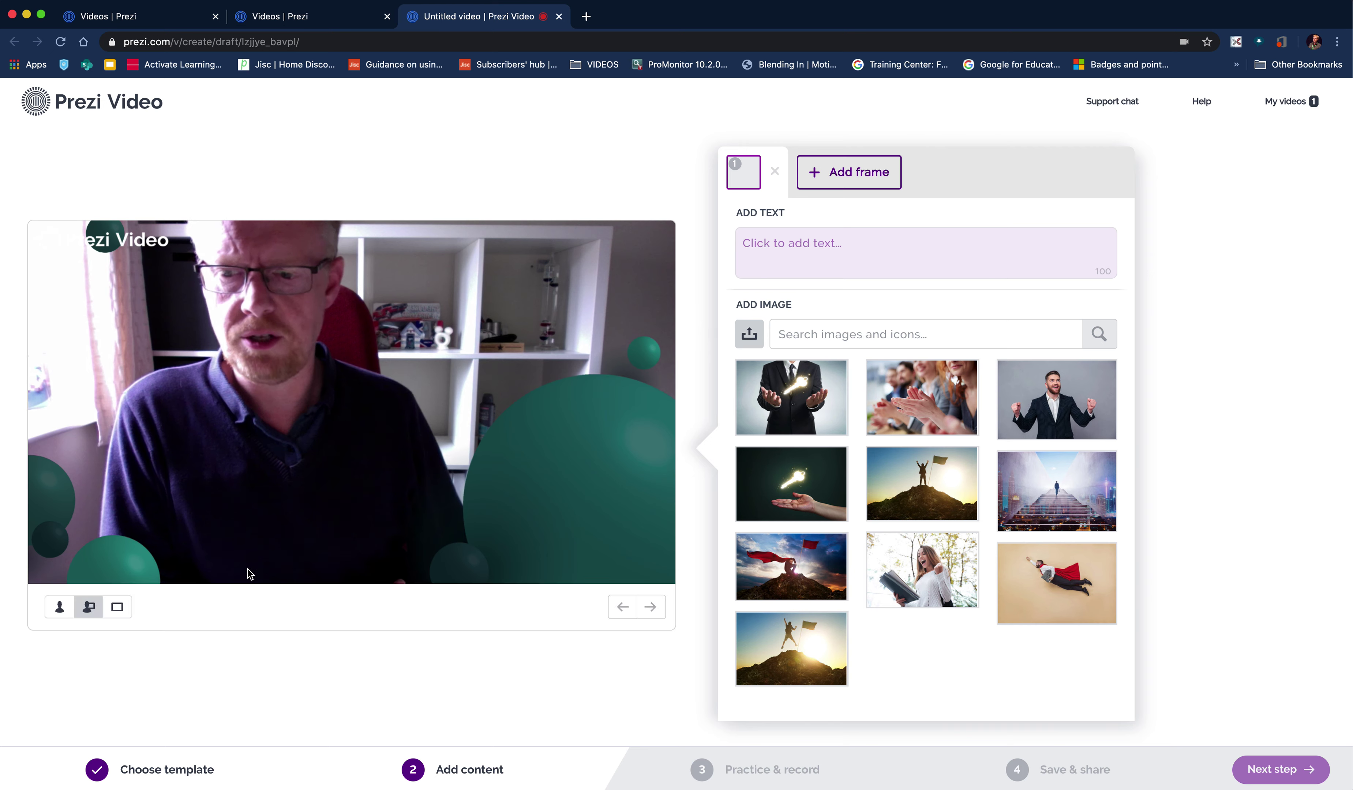
Step: Compare the presenter-only and content-only layouts, and return to the layout showing presenter and content together
{"action": "left_click", "coordinate": [60, 609]}
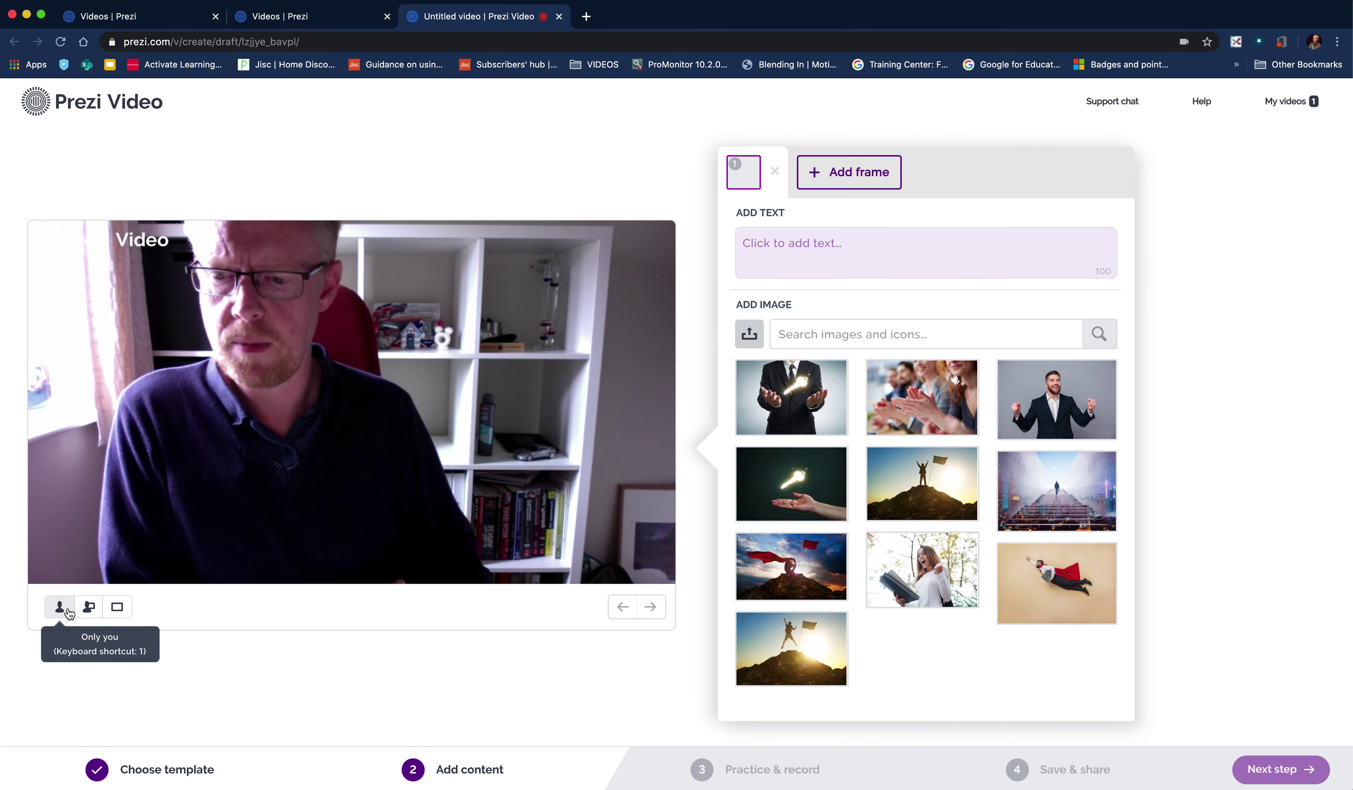
{"action": "left_click", "coordinate": [85, 611]}
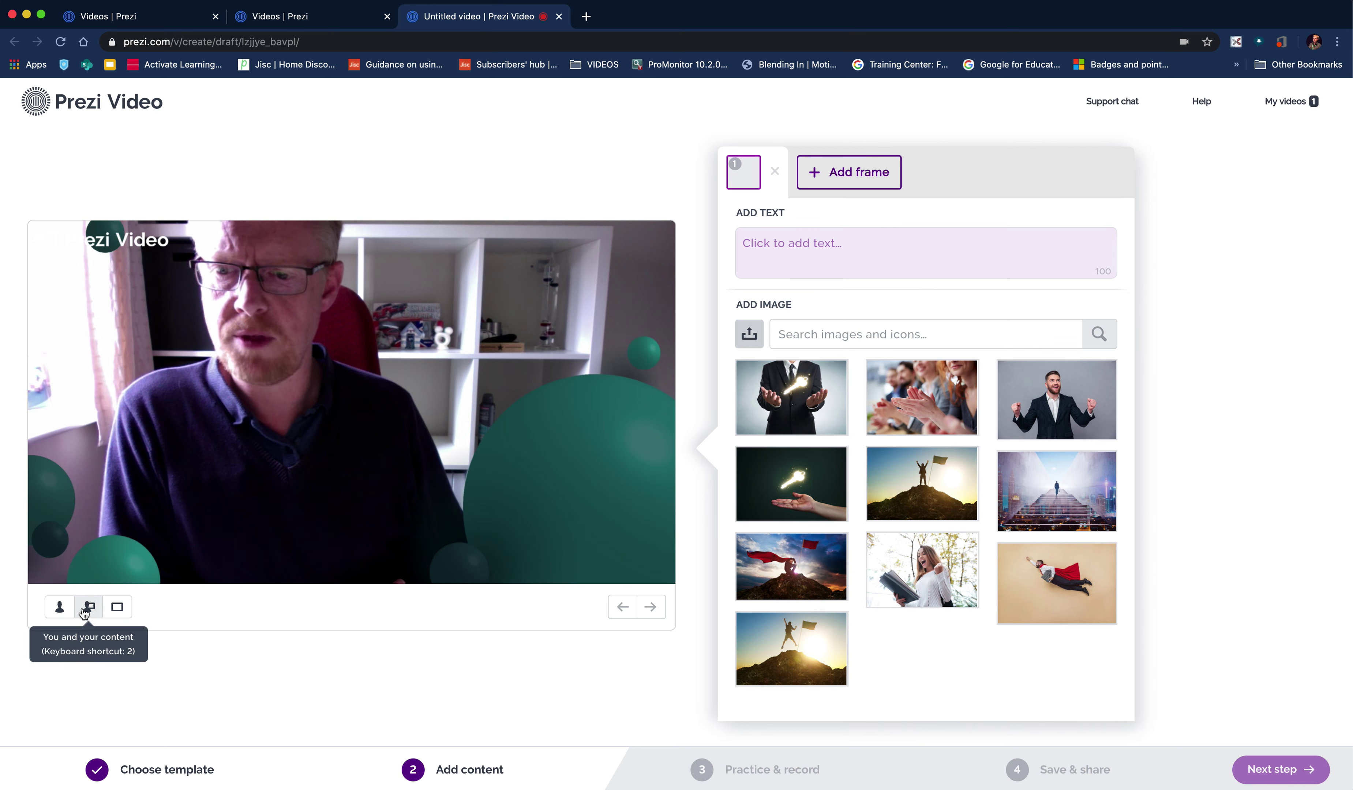
{"action": "left_click", "coordinate": [117, 608]}
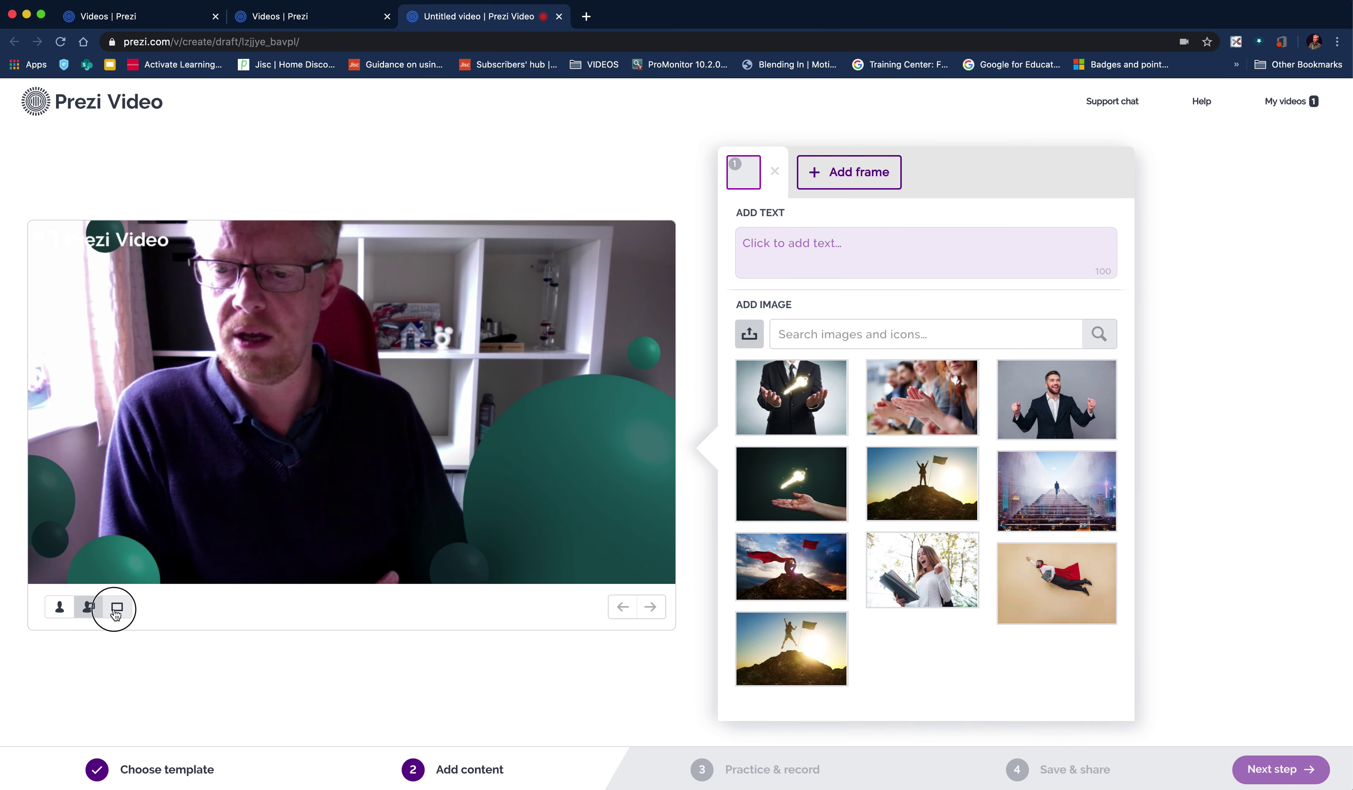
{"action": "left_click", "coordinate": [87, 608]}
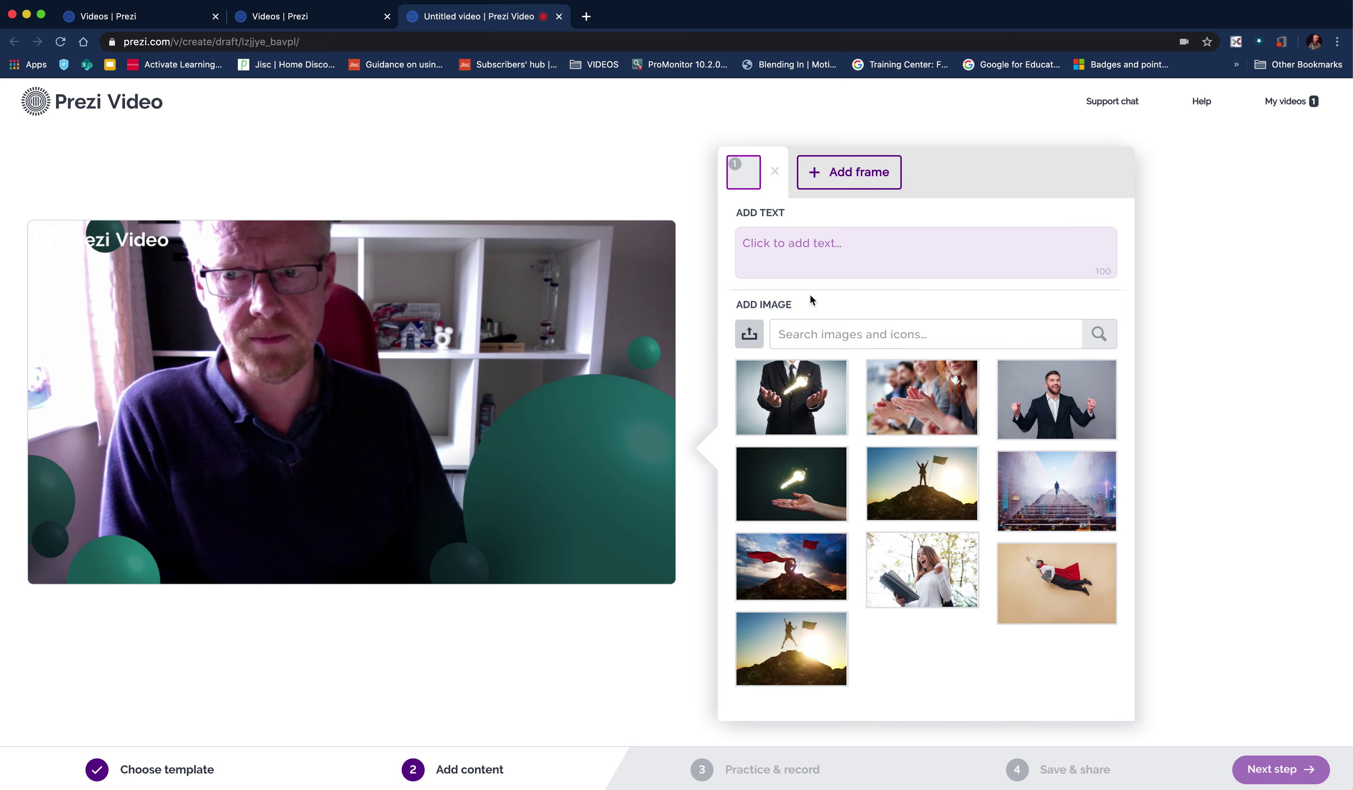
Step: Enter the presenter's full name as the text of the first frame
{"action": "left_click", "coordinate": [760, 246]}
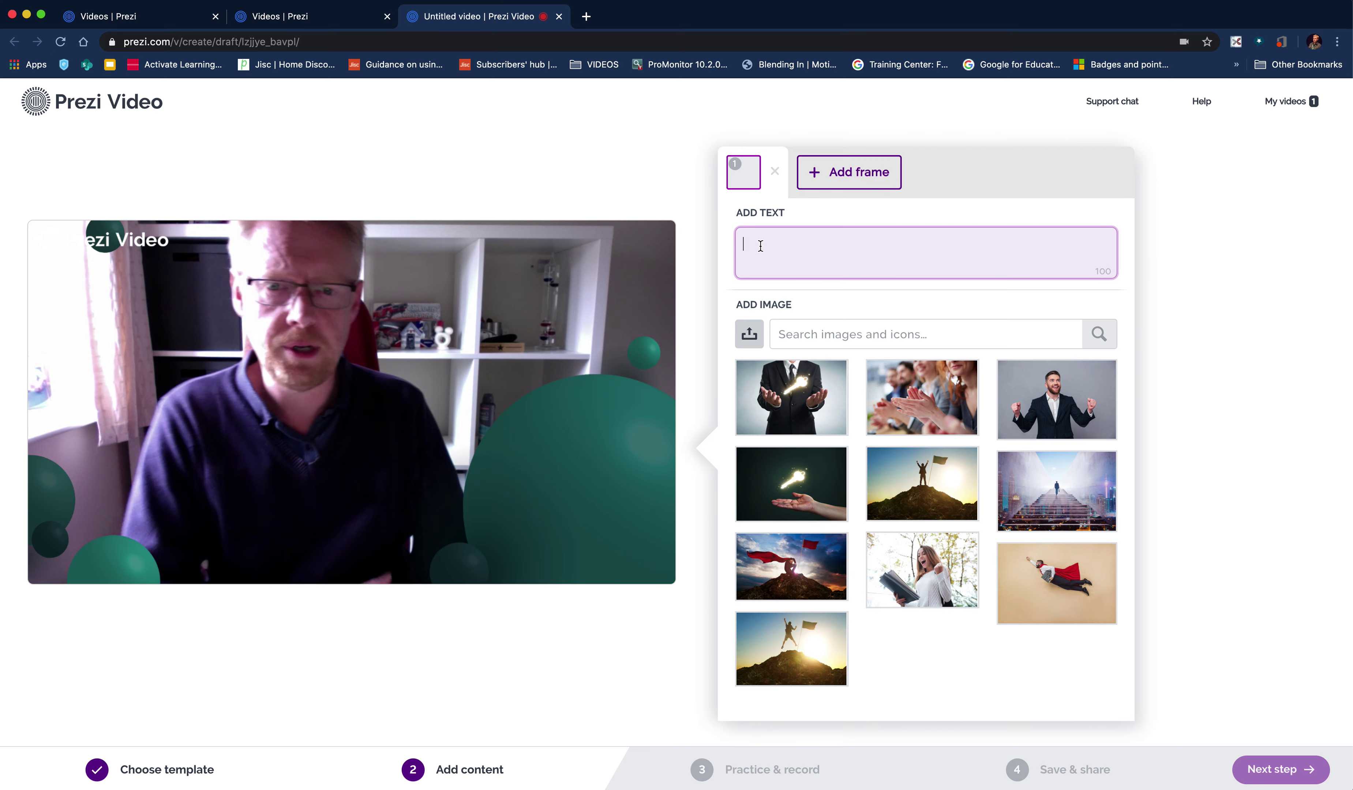
{"action": "type", "text": "James "}
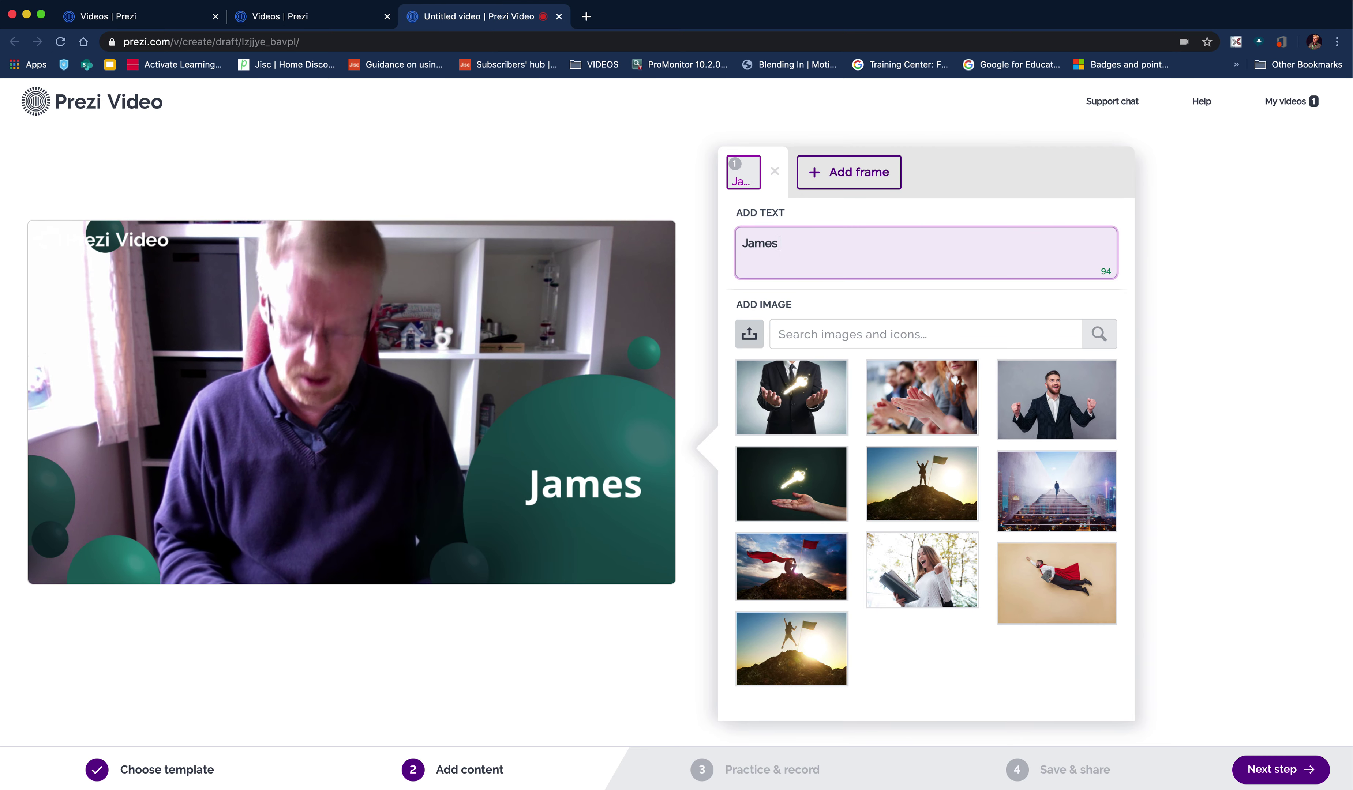
{"action": "type", "text": "Kieft"}
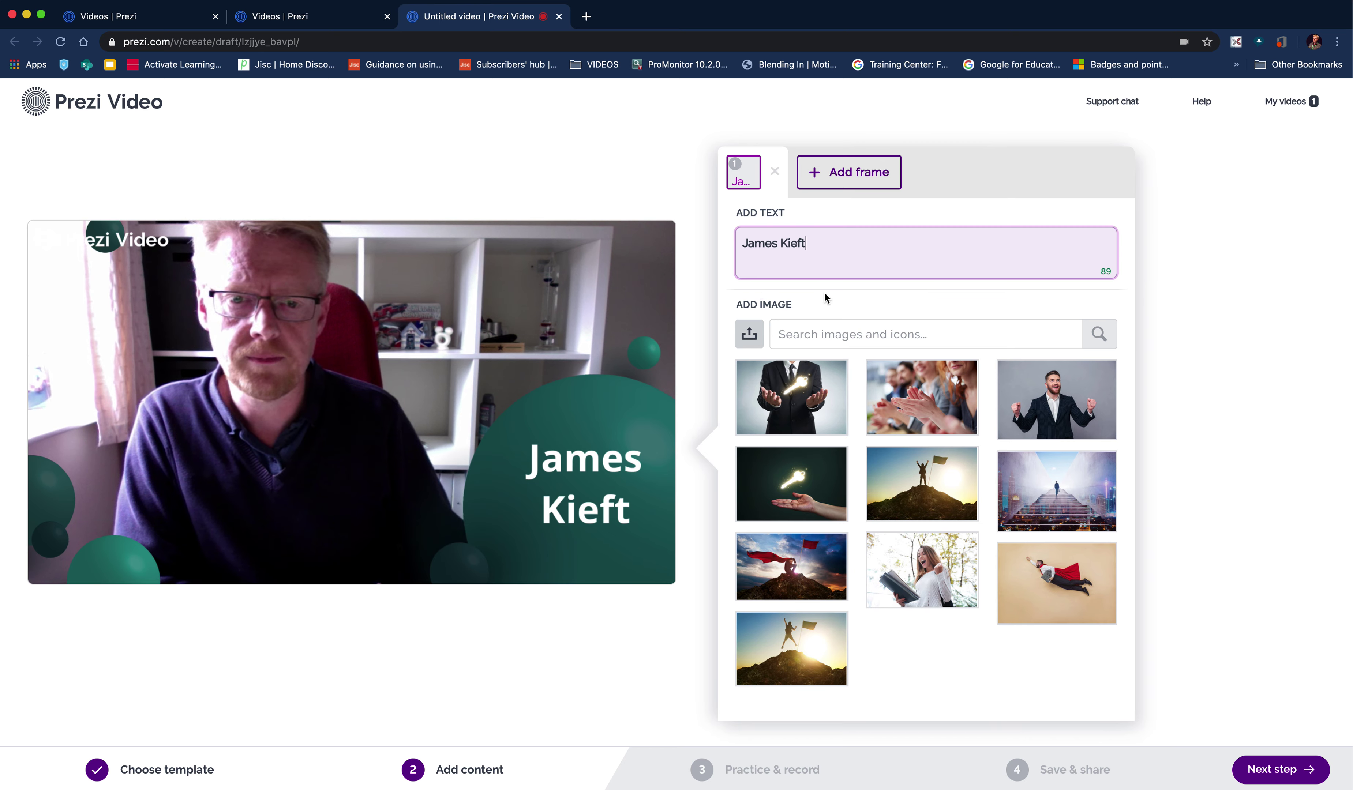
Step: Add a second frame with the picture of a suited man holding a glowing key and the text "Unlocking student sucess"
{"action": "left_click", "coordinate": [835, 173]}
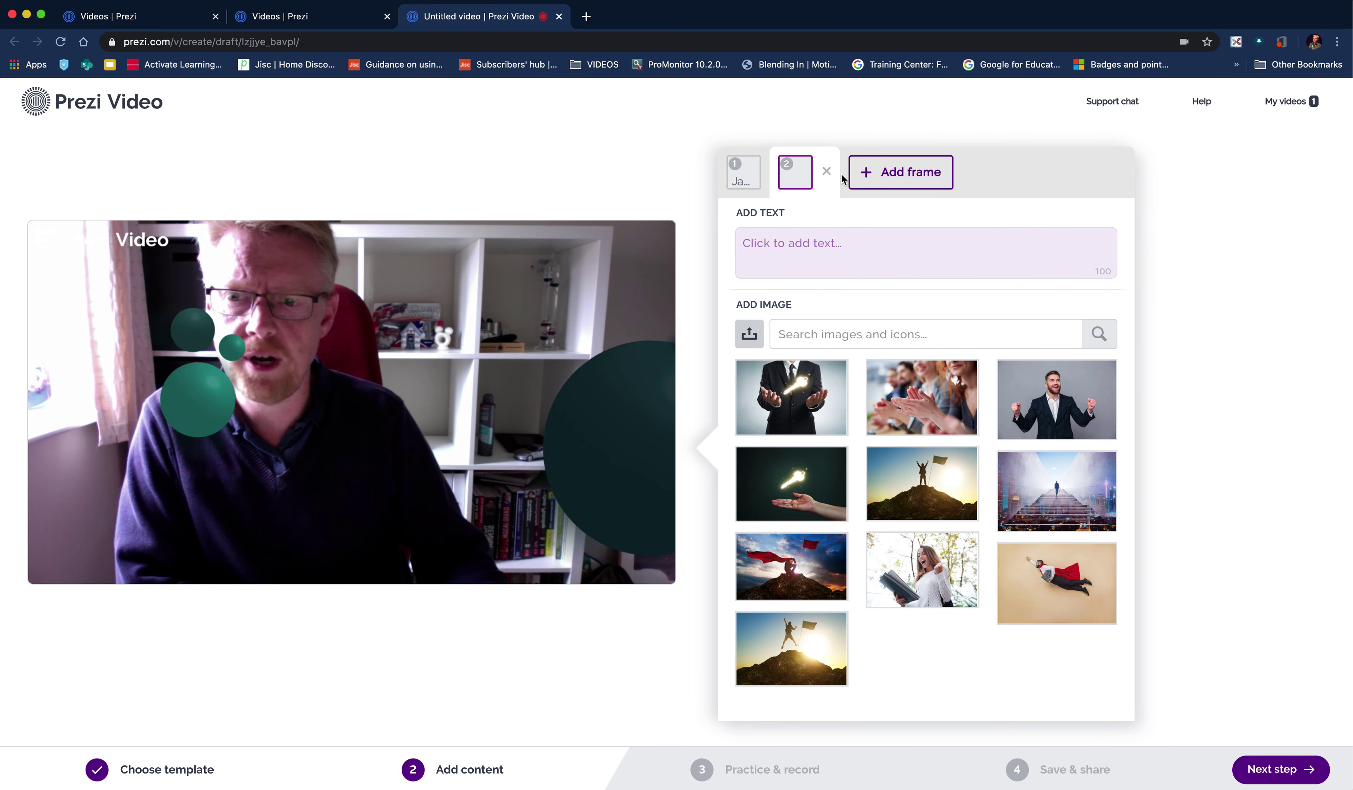
{"action": "left_click", "coordinate": [792, 414]}
{"action": "left_click", "coordinate": [758, 250]}
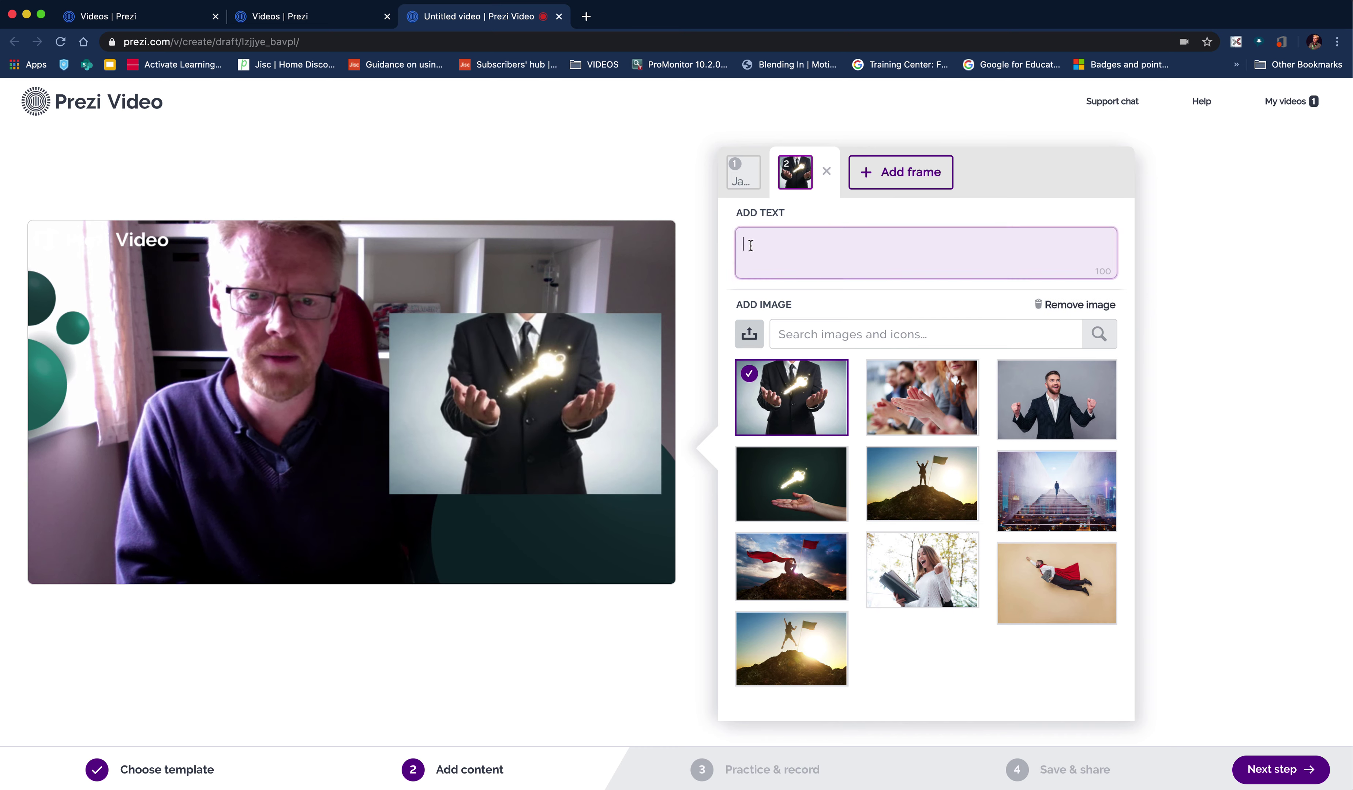
{"action": "type", "text": "Unlocking"}
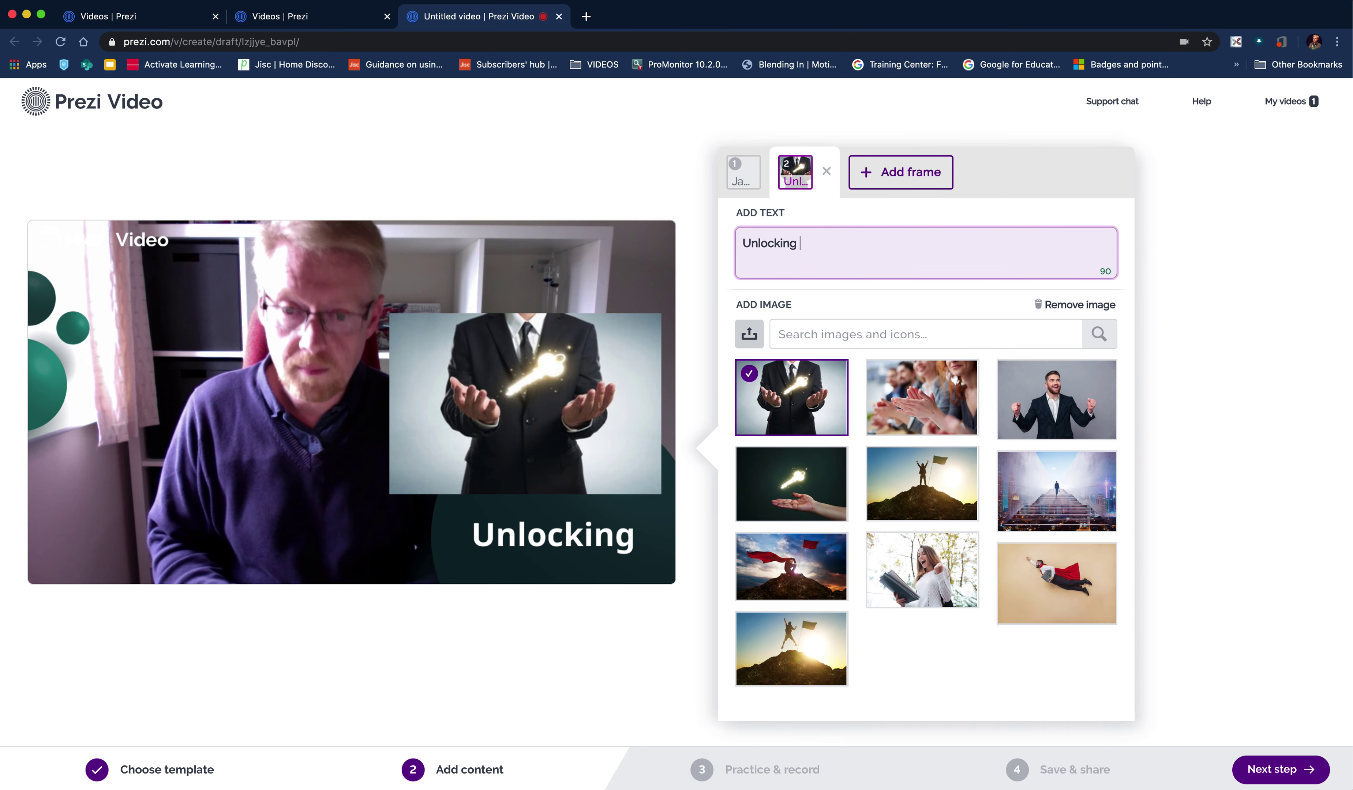
{"action": "type", "text": " student sucess"}
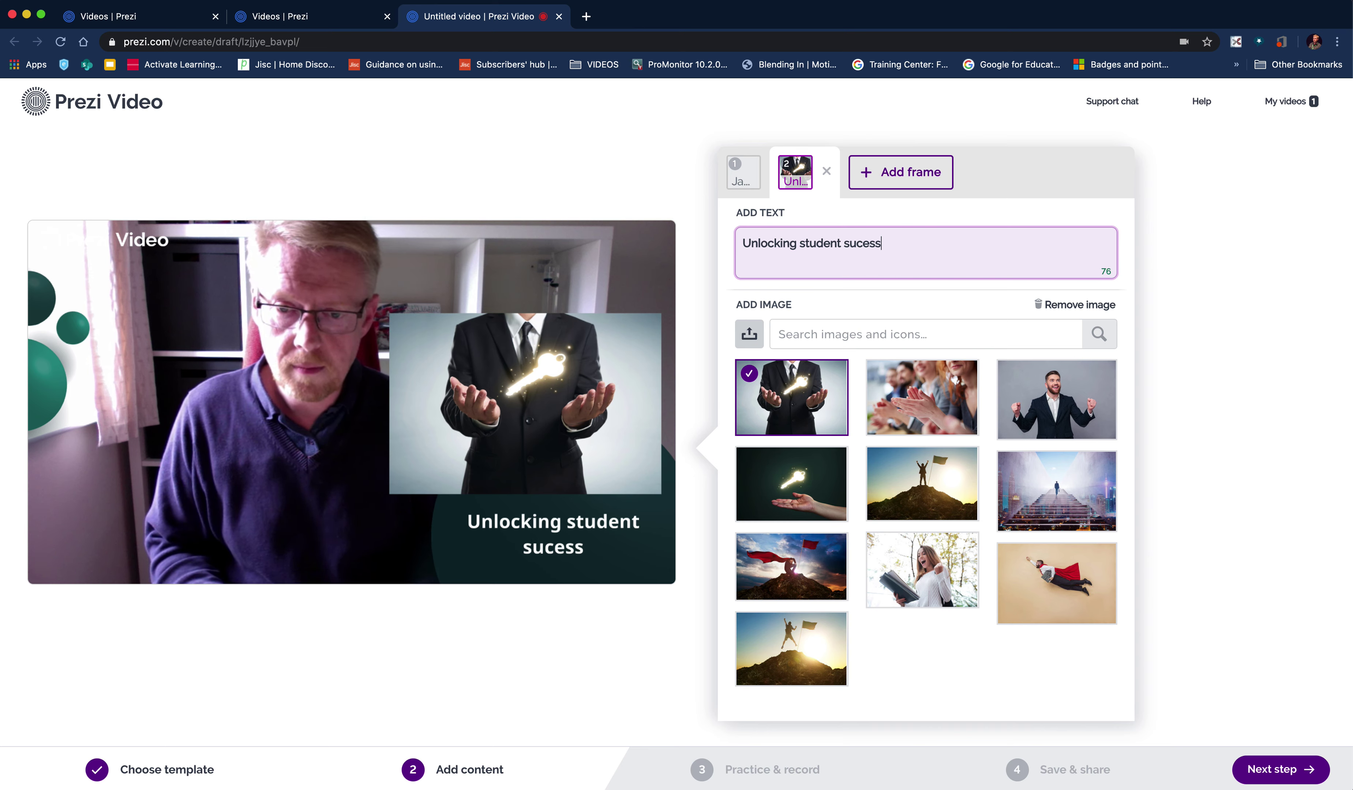
Step: Add a third frame with the text "The key is related to motivation" and the picture of a glowing key above an open hand
{"action": "left_click", "coordinate": [900, 185]}
{"action": "left_click", "coordinate": [770, 244]}
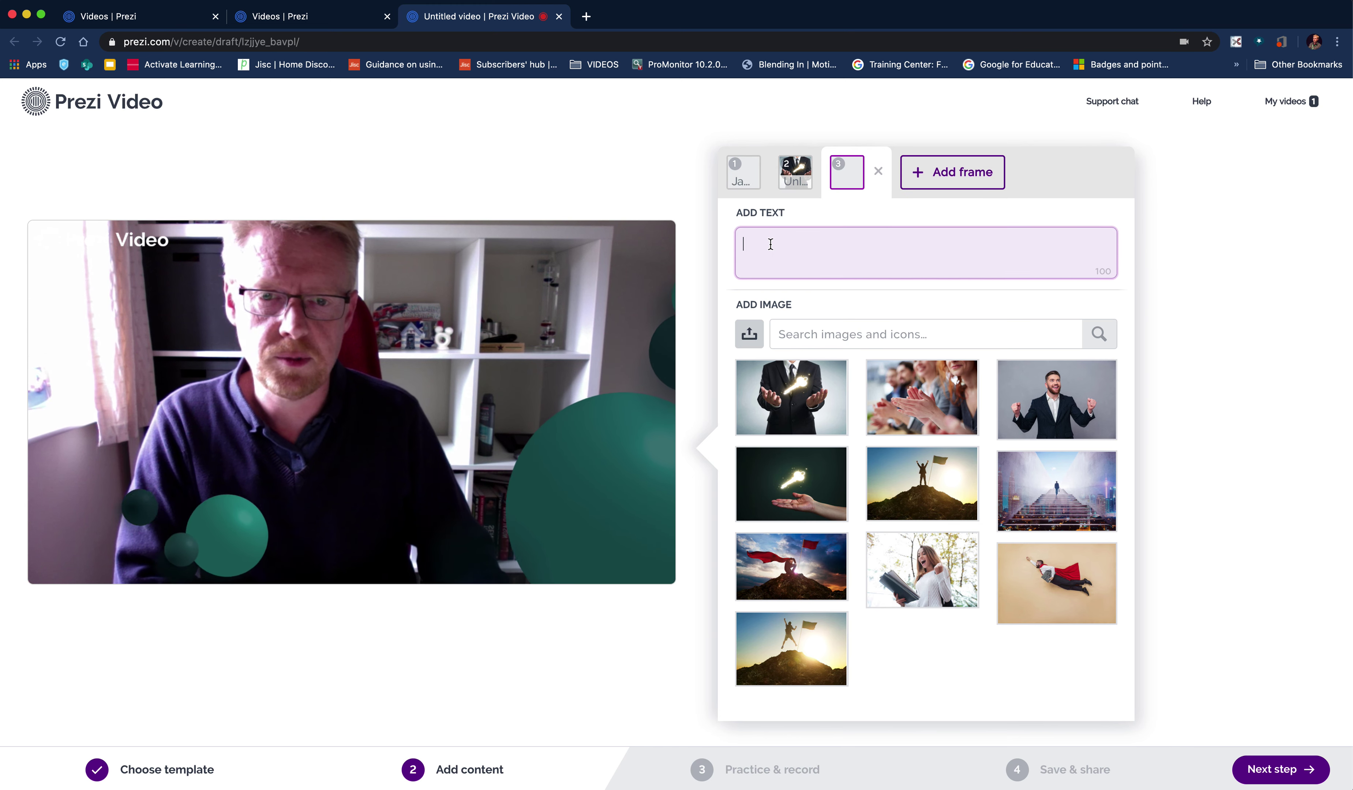
{"action": "type", "text": "The "}
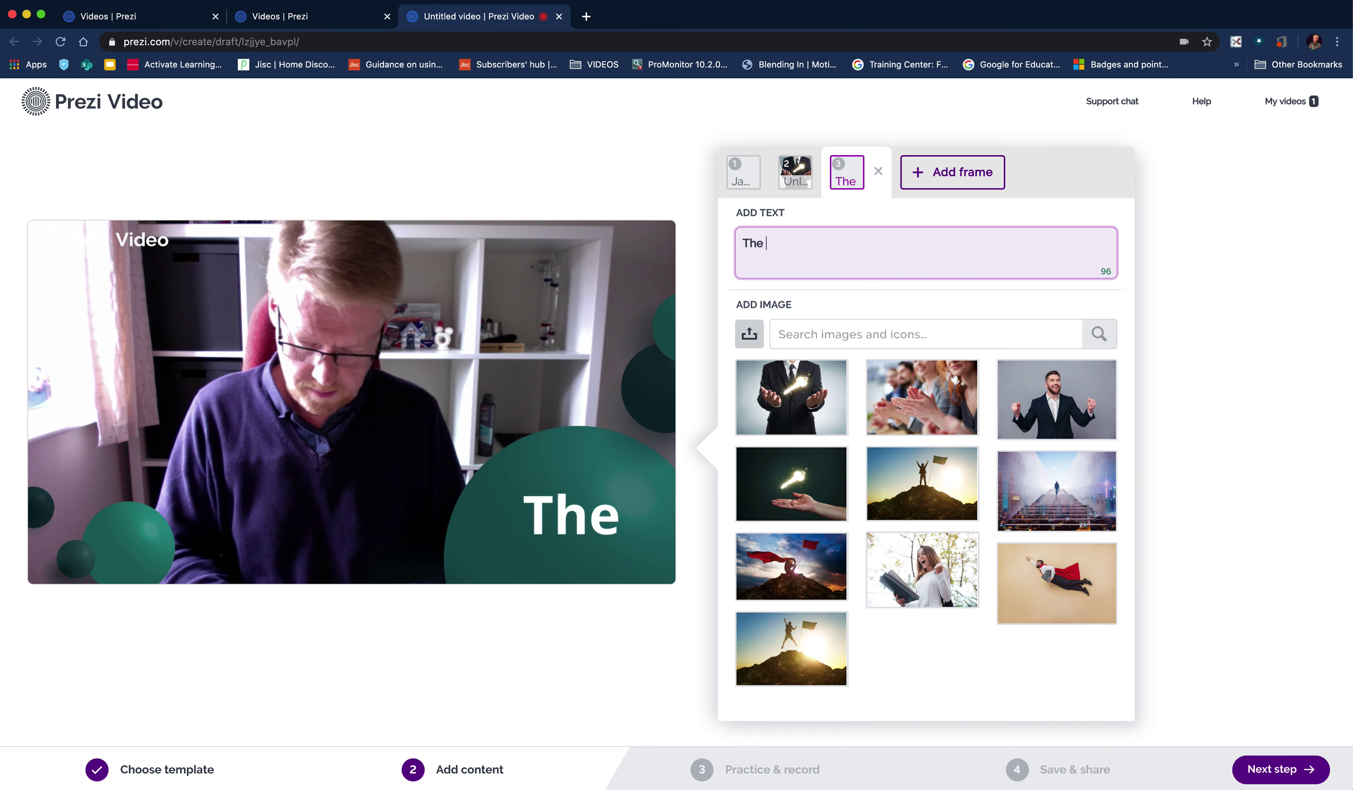
{"action": "type", "text": "key"}
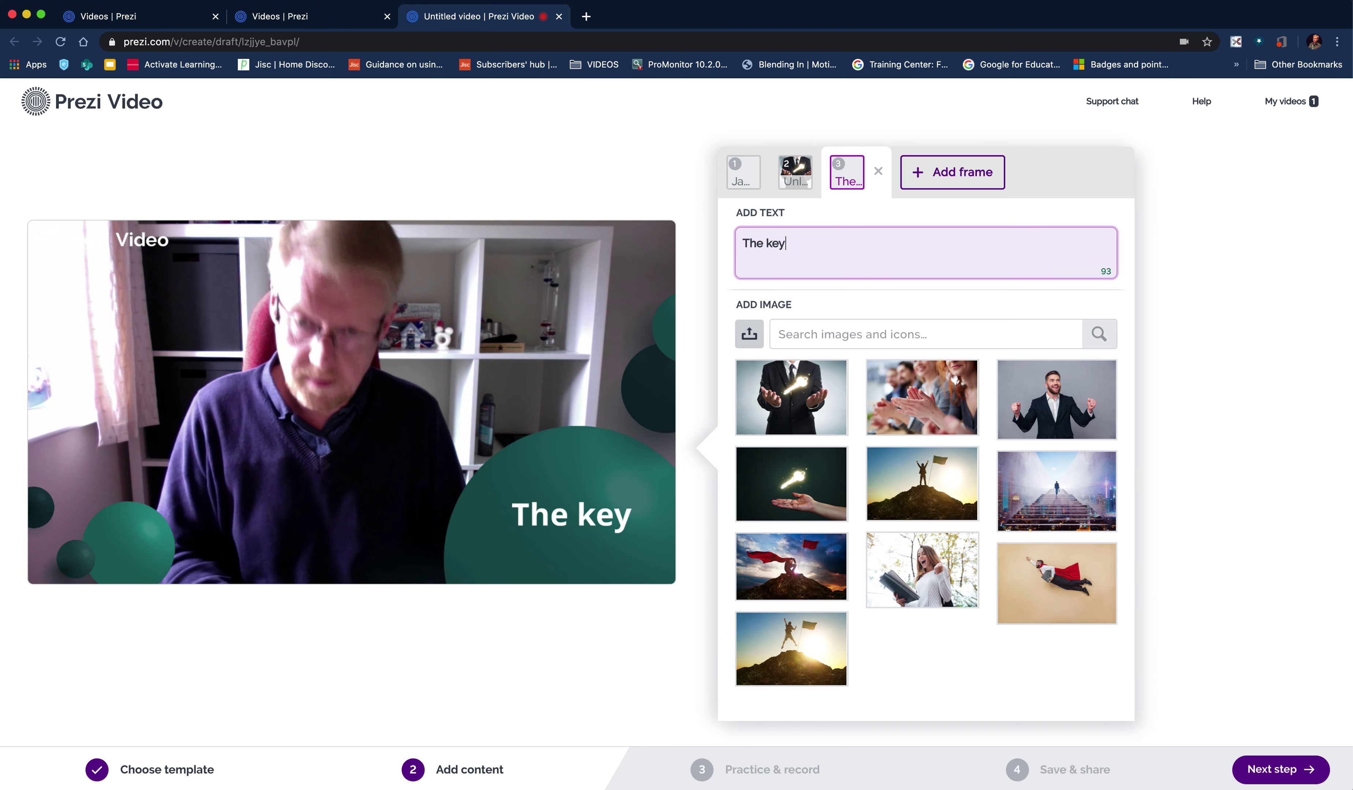
{"action": "type", "text": " is rle"}
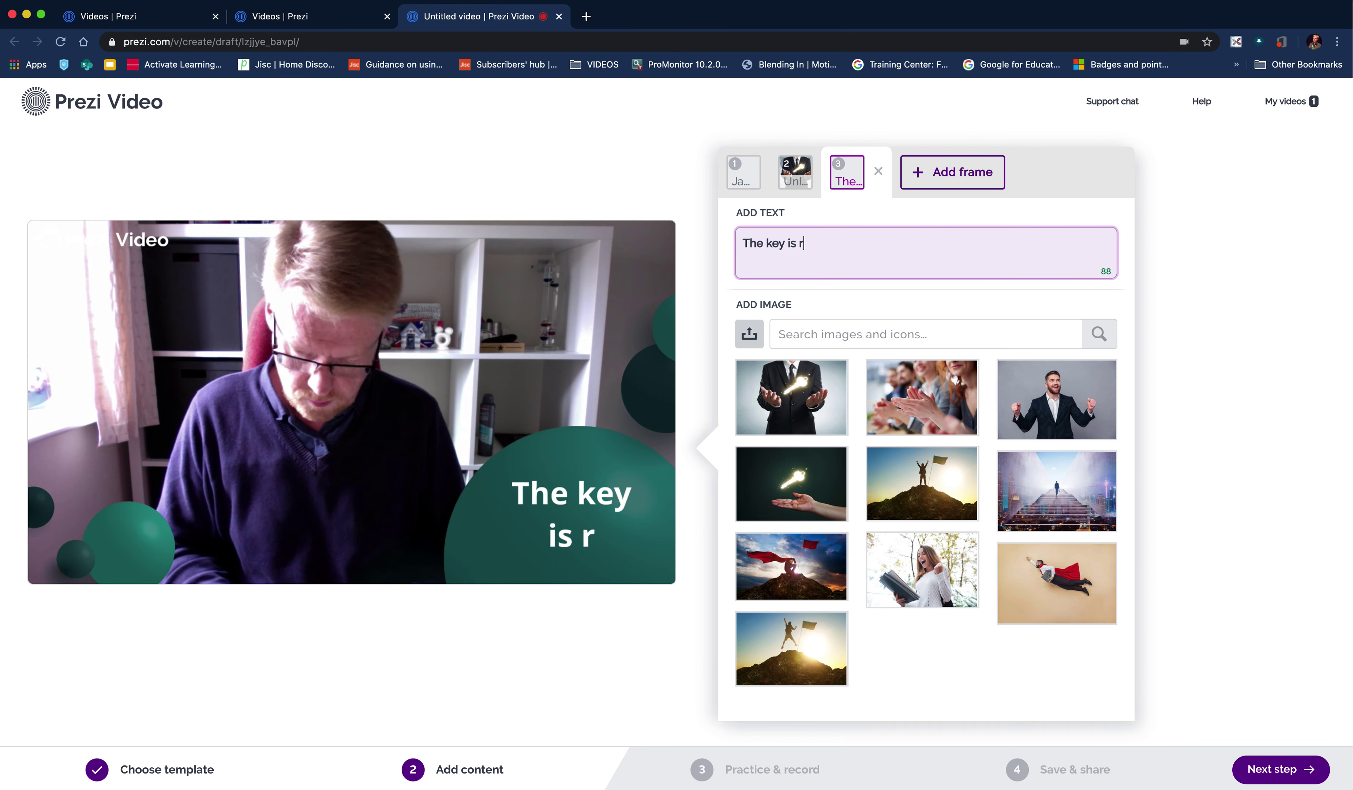
{"action": "key", "text": "BackSpace"}
{"action": "key", "text": "BackSpace"}
{"action": "type", "text": "ela"}
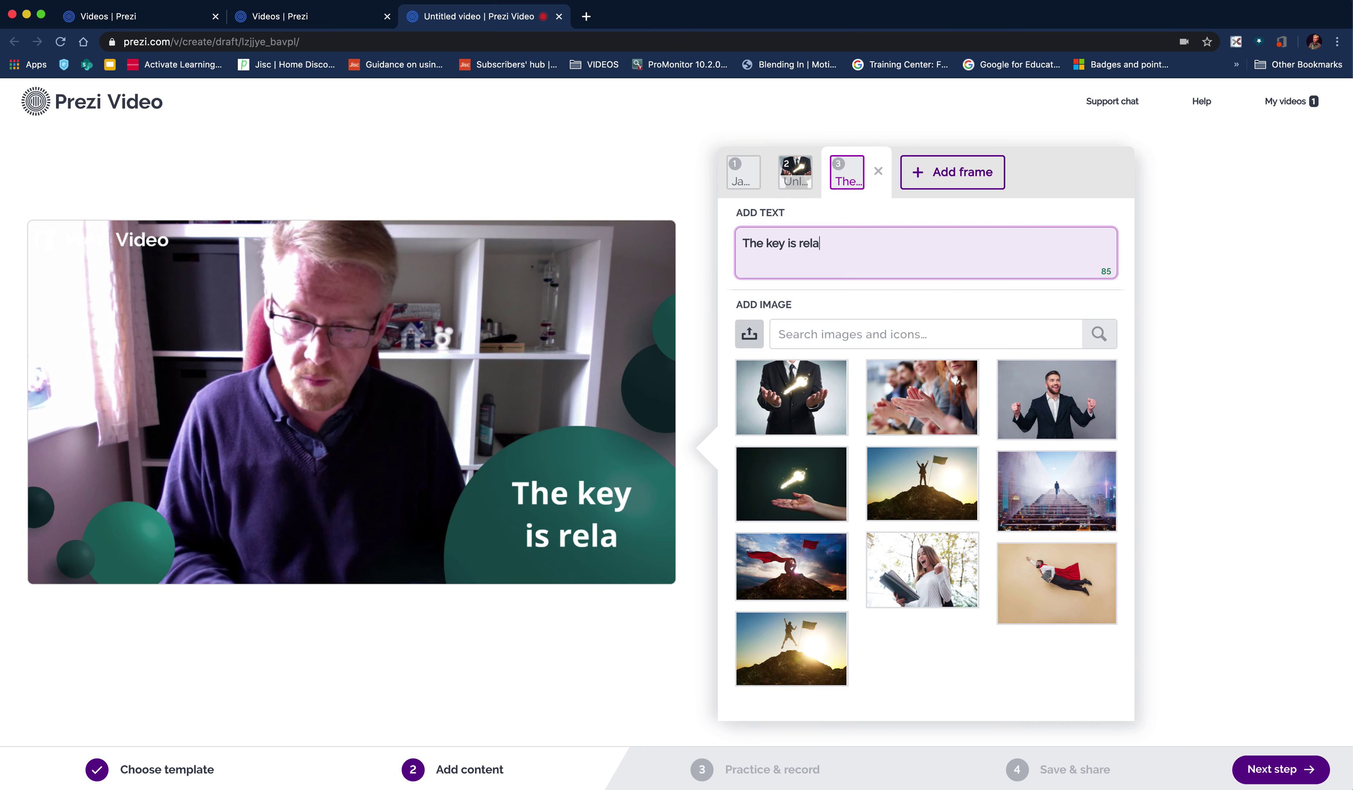
{"action": "type", "text": "ted to "}
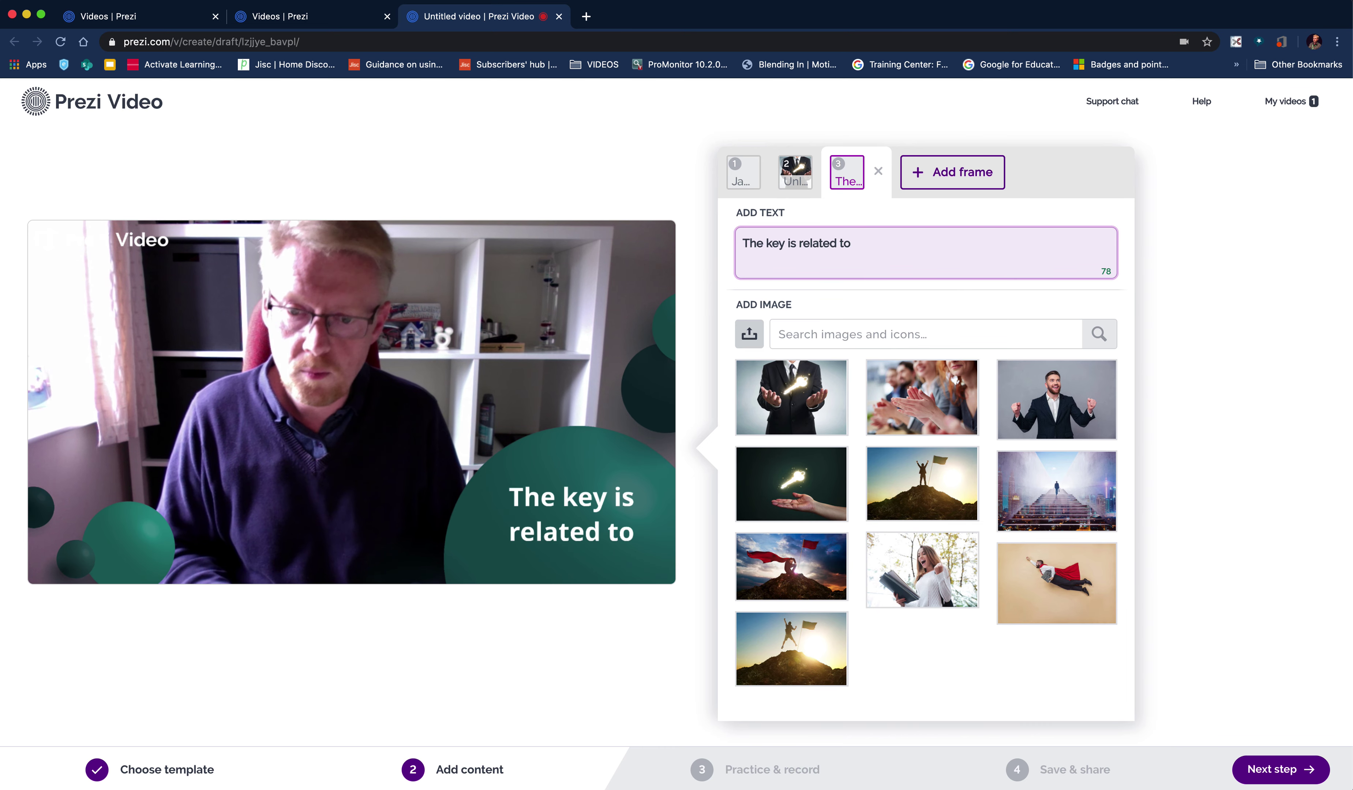
{"action": "type", "text": "moti"}
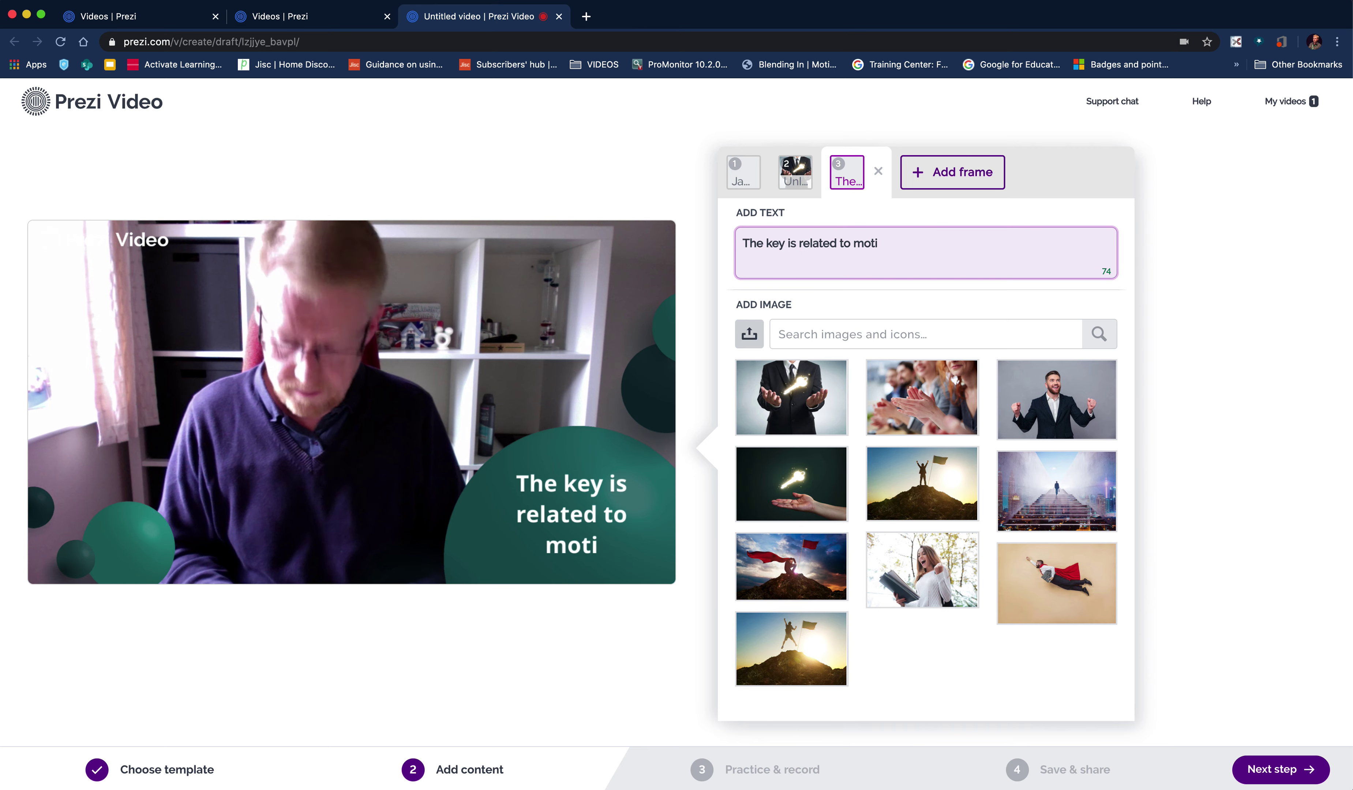
{"action": "type", "text": "vation"}
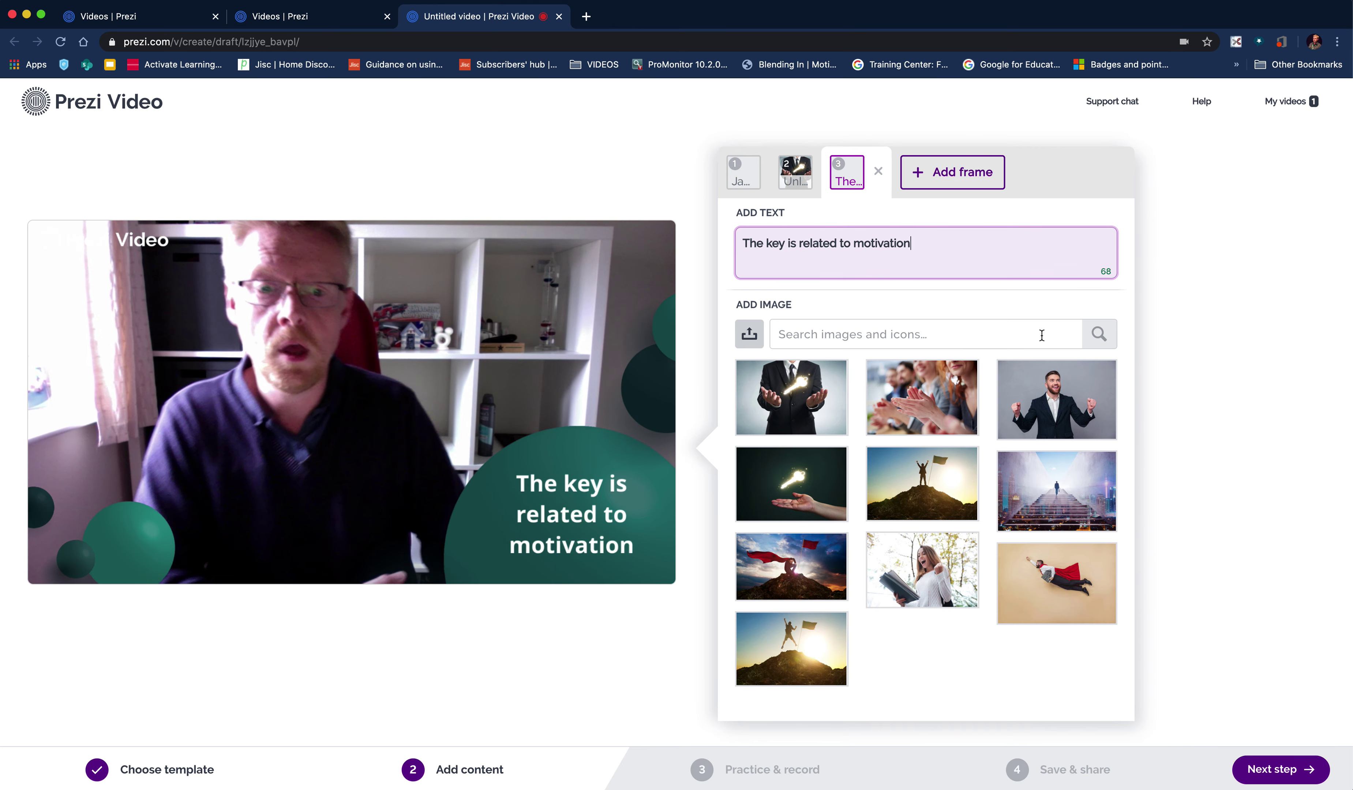
{"action": "left_click", "coordinate": [809, 485]}
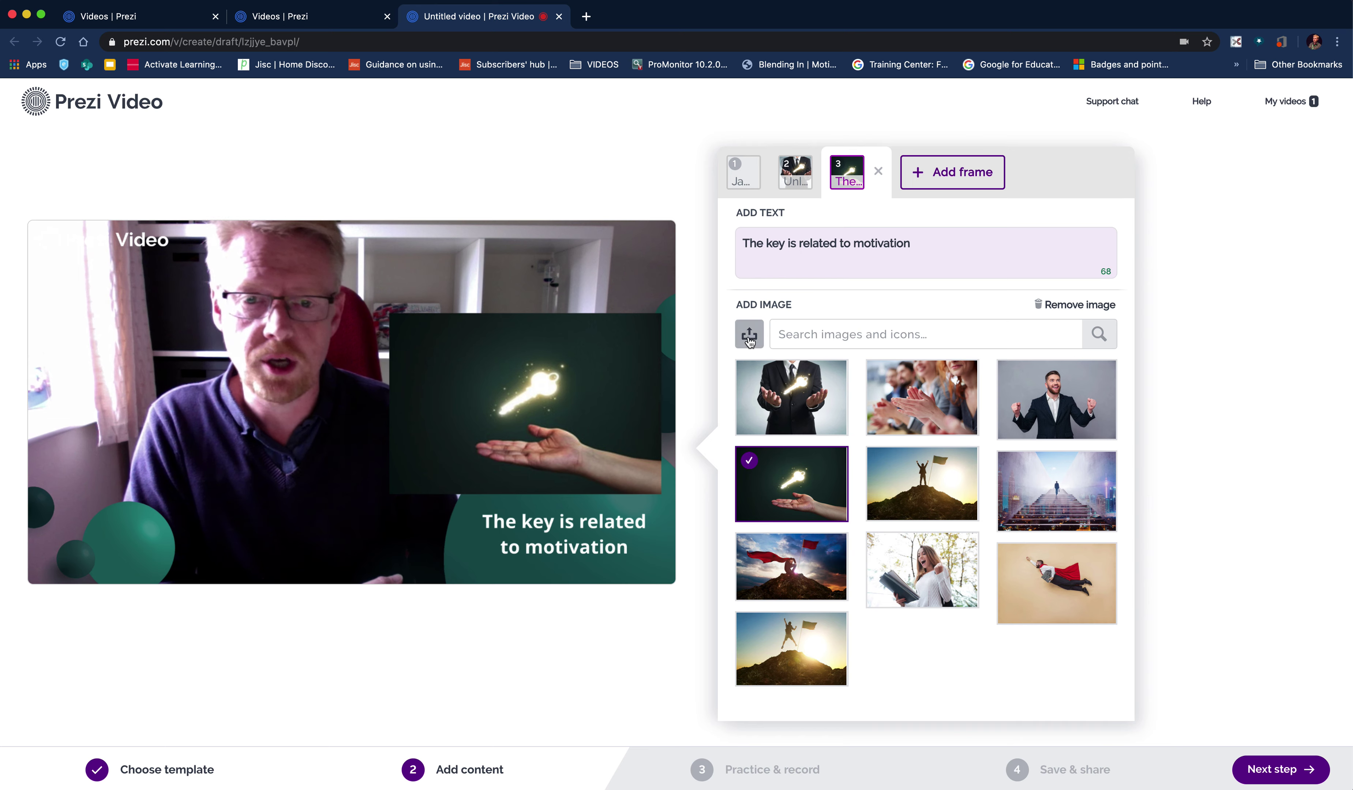
Step: Add a fourth frame with the text "Finding what motivates them"
{"action": "left_click", "coordinate": [943, 173]}
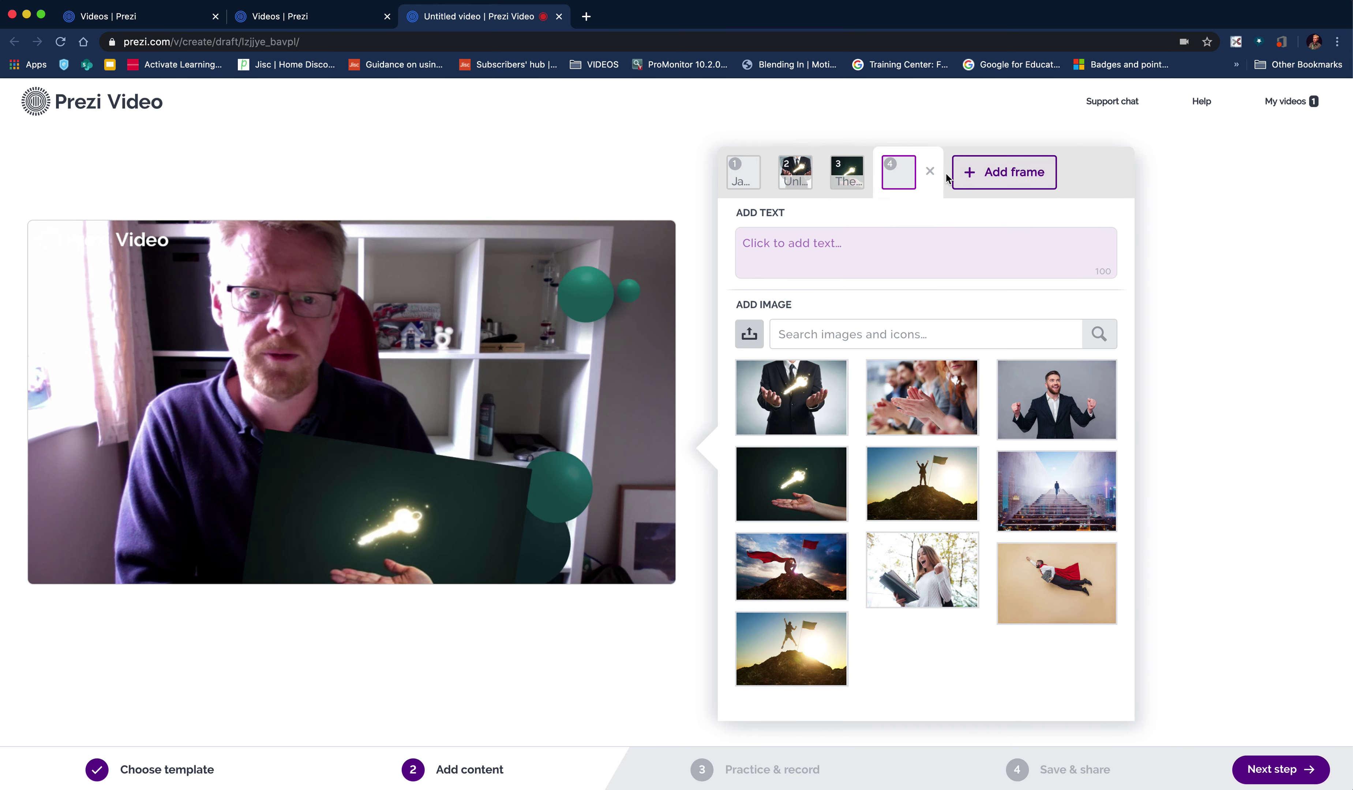
{"action": "left_click", "coordinate": [764, 242]}
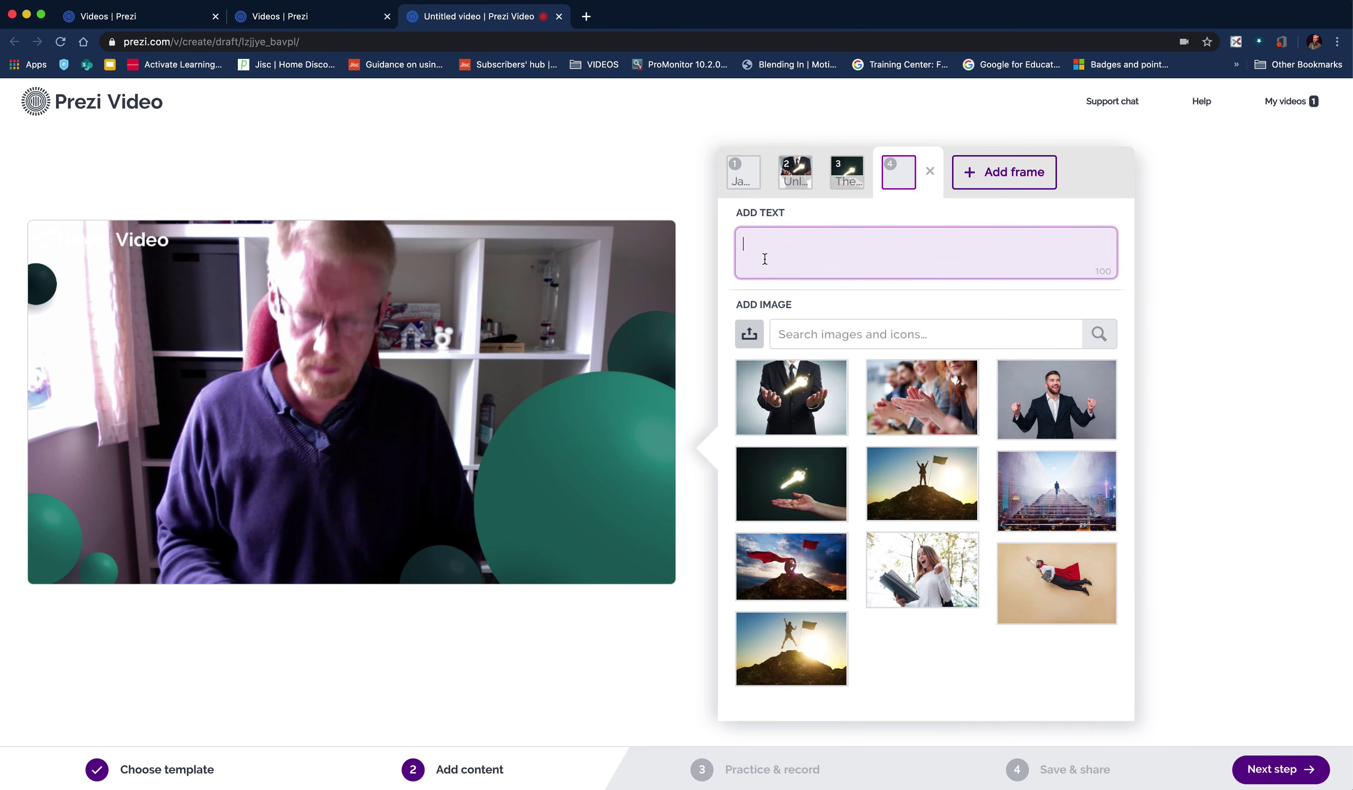
{"action": "type", "text": "Finding "}
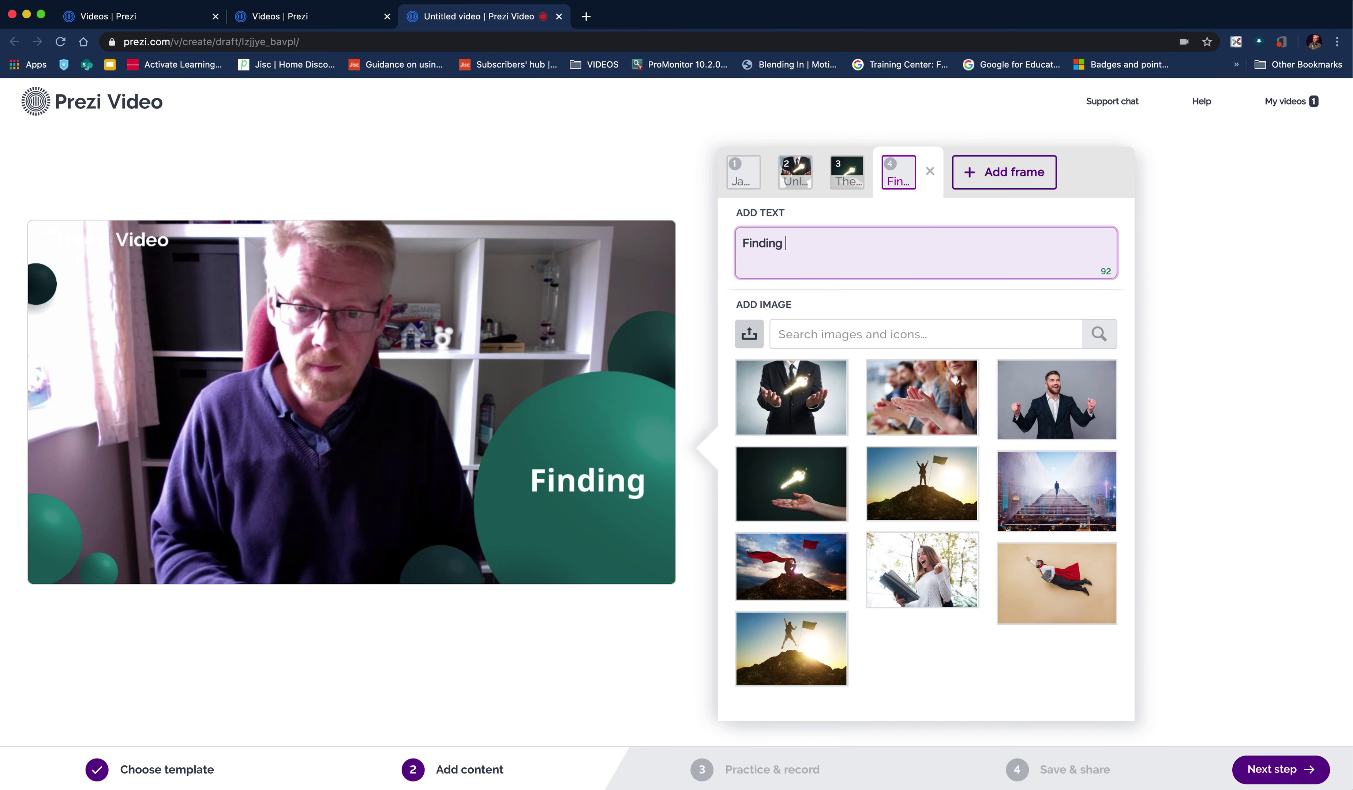
{"action": "type", "text": "what "}
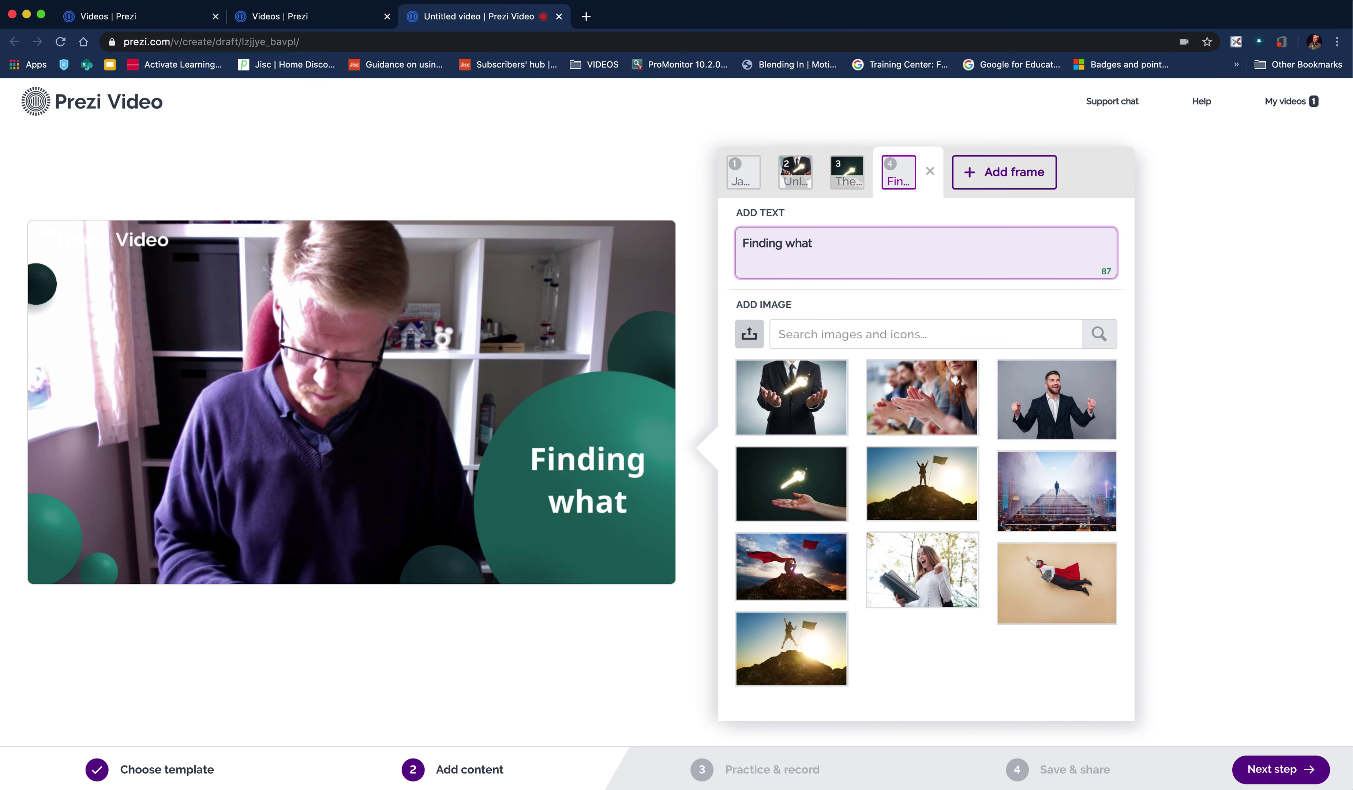
{"action": "type", "text": "motiva"}
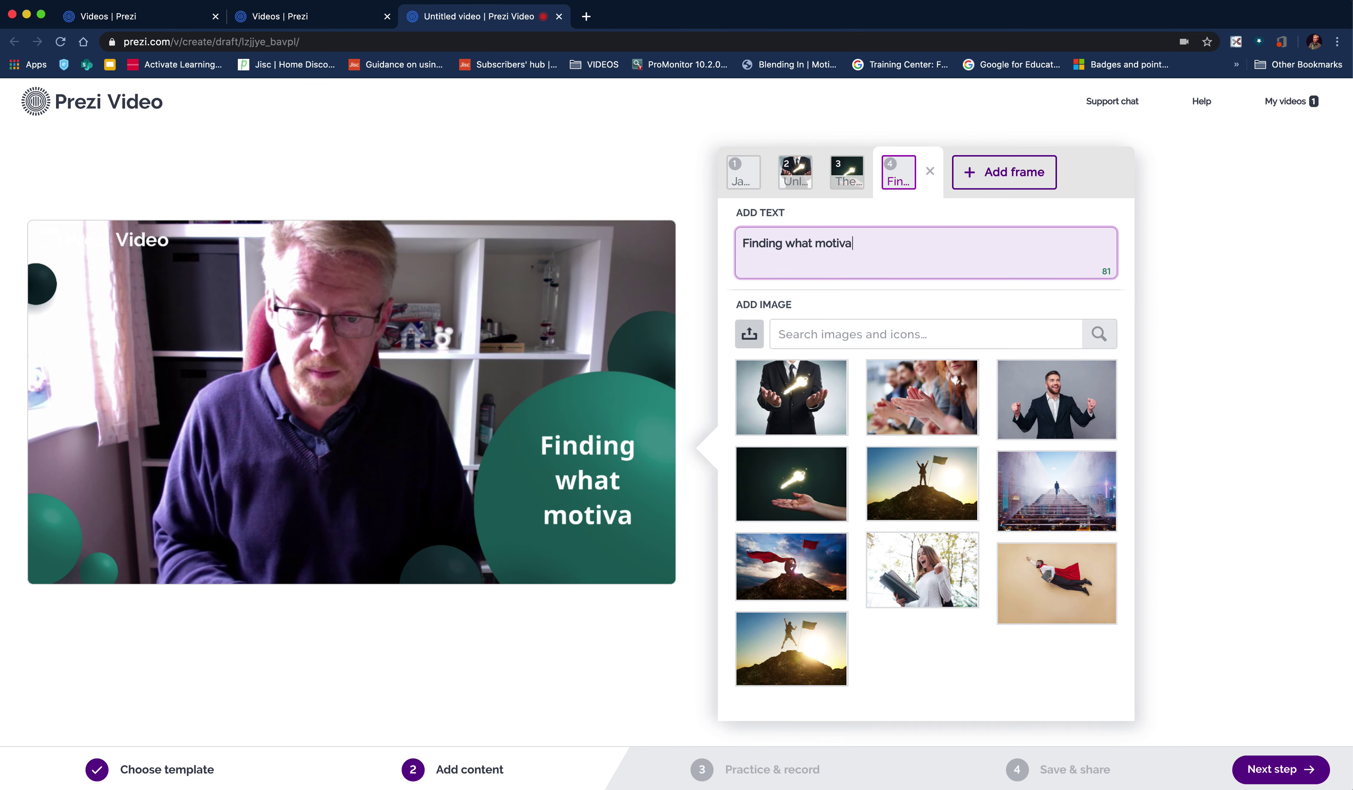
{"action": "type", "text": "tes them"}
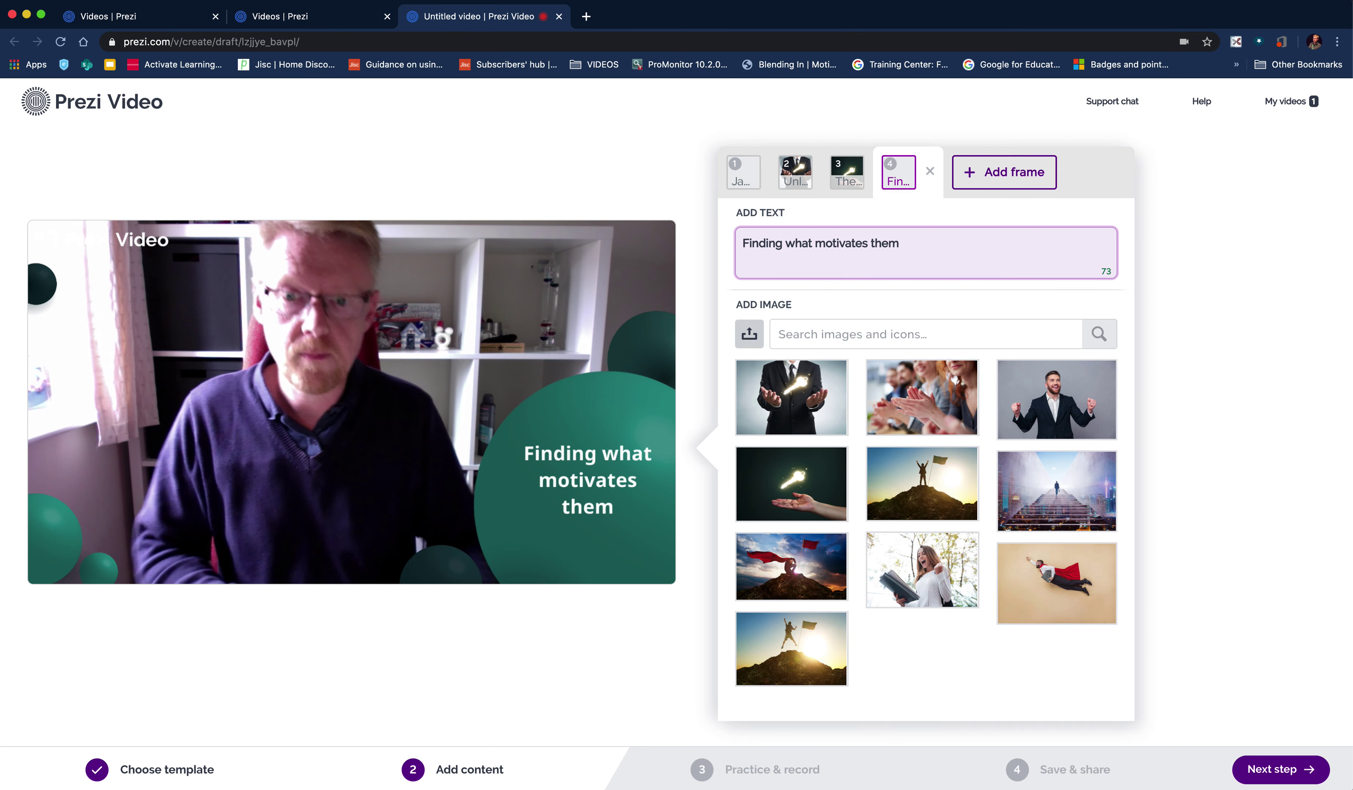
Step: Search the image library for "motivation" and add the "YES WE CAN!" signpost picture to the fourth frame
{"action": "mouse_move", "coordinate": [516, 478]}
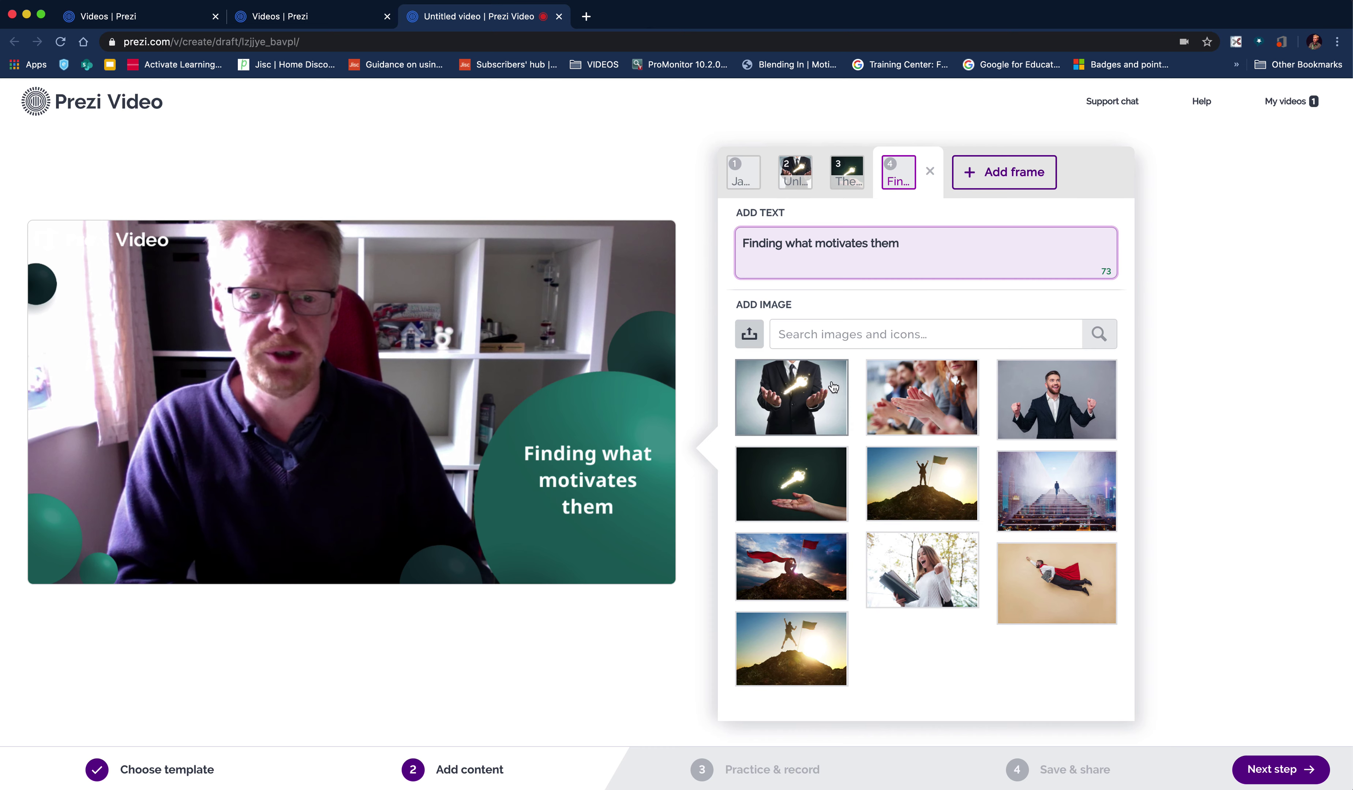
{"action": "left_click", "coordinate": [792, 336]}
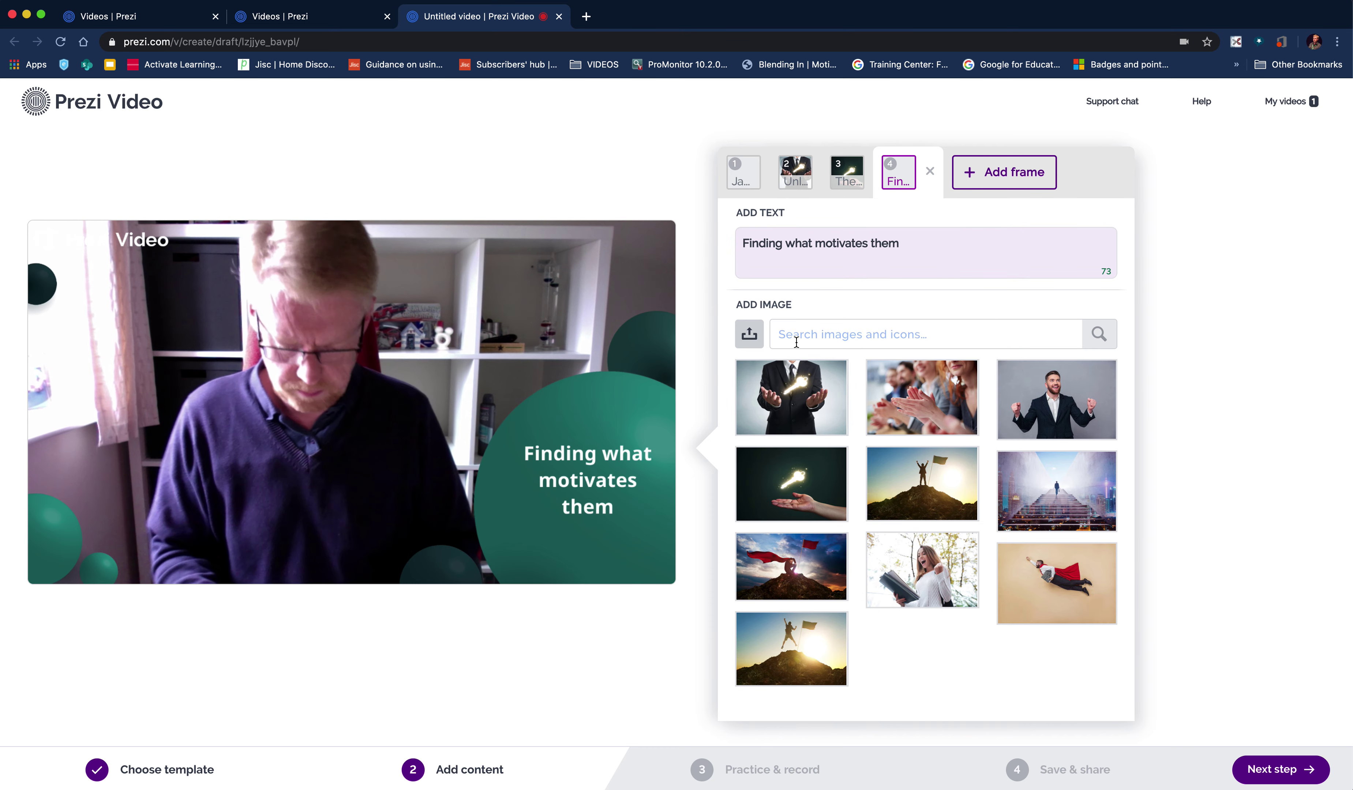
{"action": "type", "text": "motivation"}
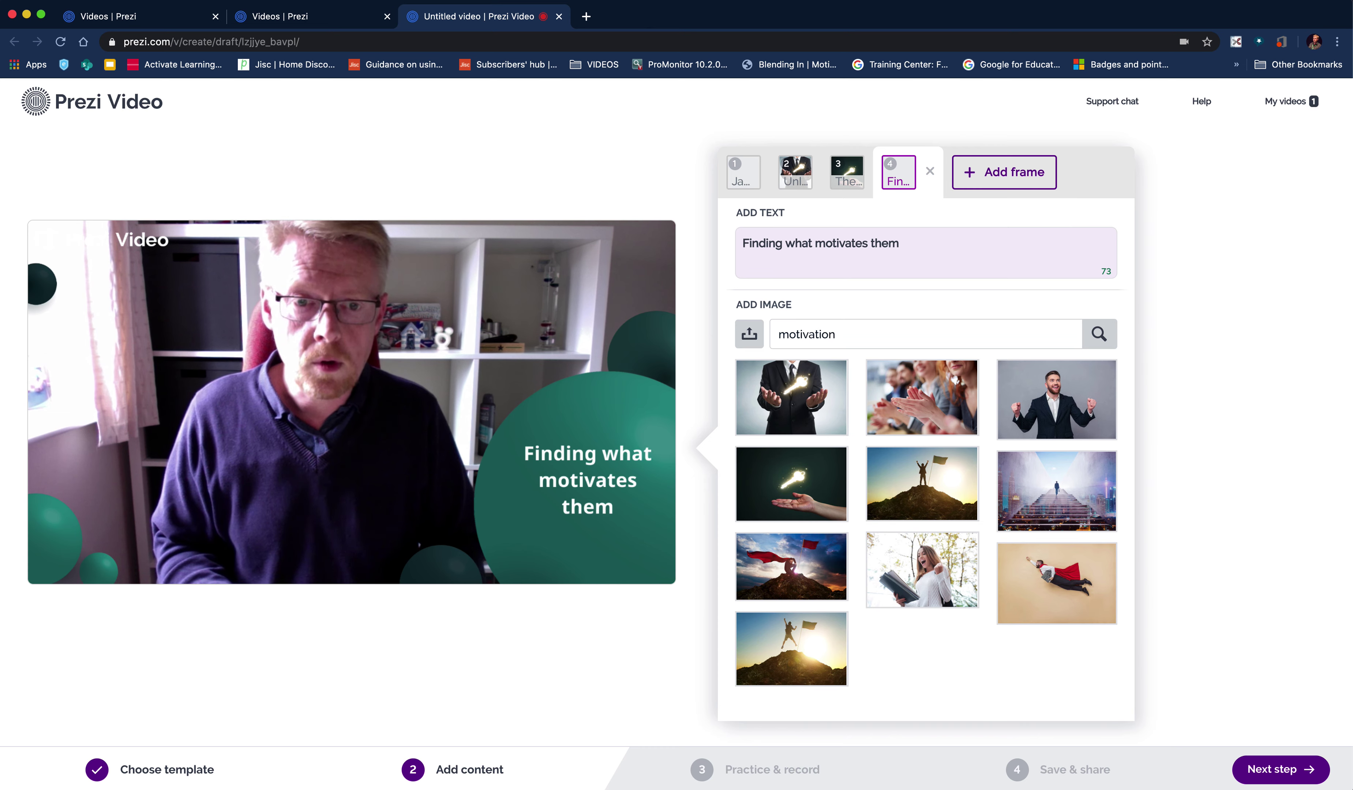
{"action": "key", "text": "Return"}
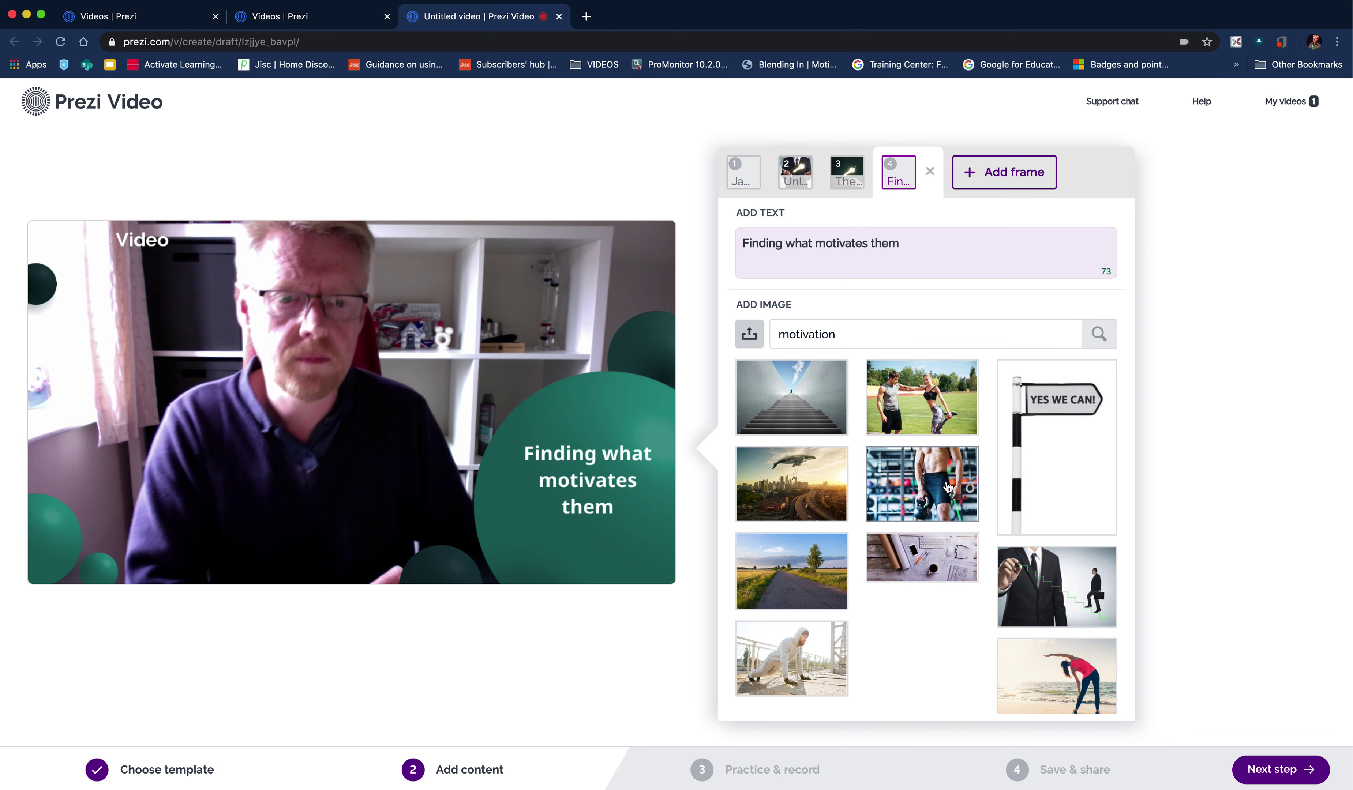
{"action": "left_click", "coordinate": [1073, 483]}
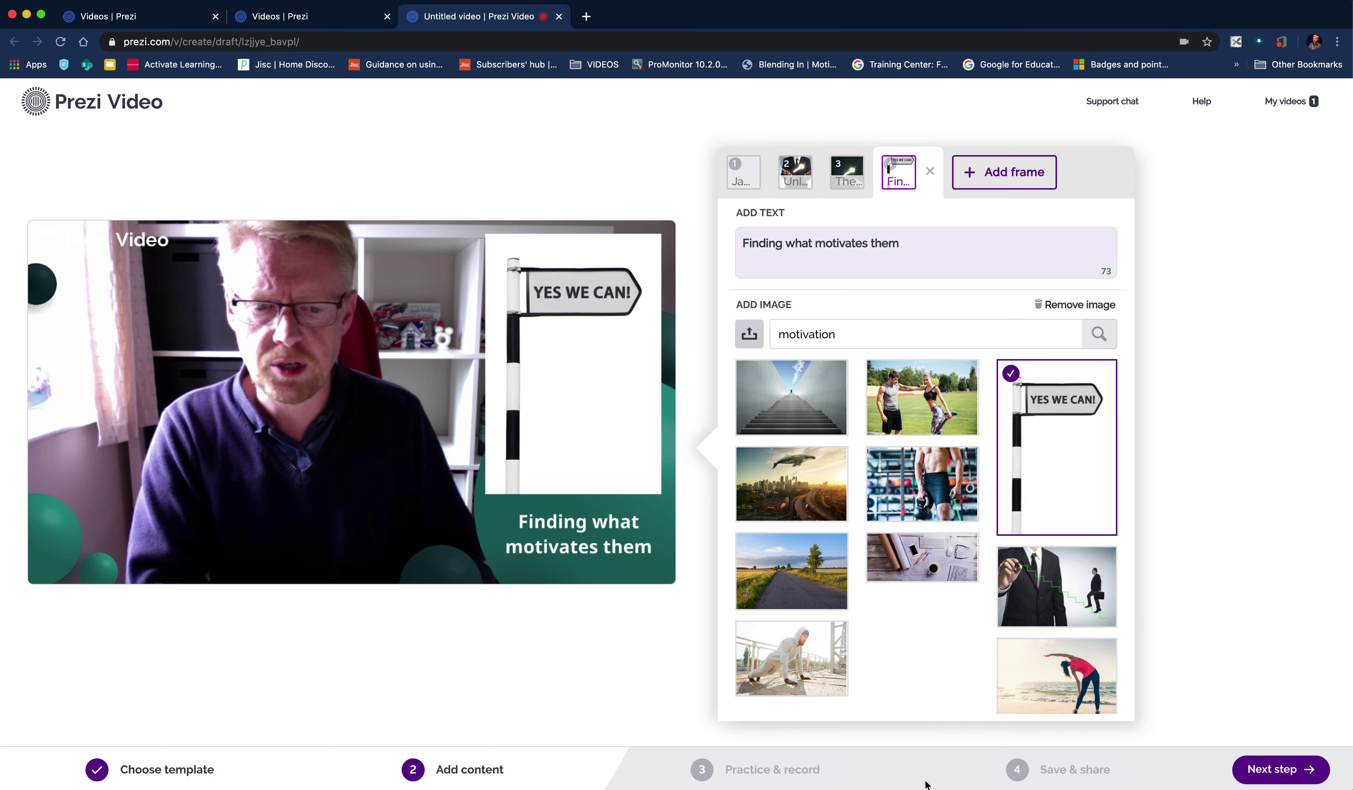
Step: Record the video while advancing through all four frames, and finish the recording on the last one
{"action": "left_click", "coordinate": [1294, 775]}
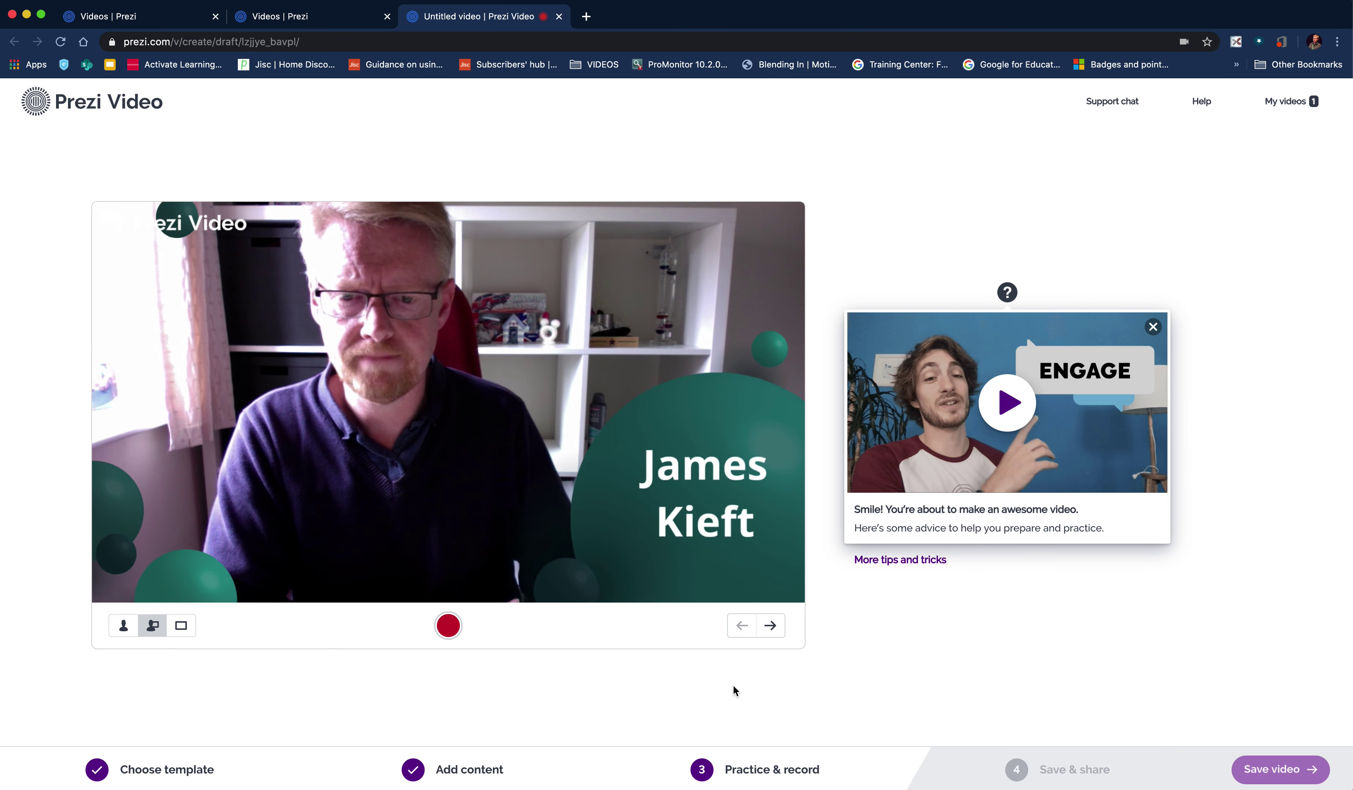
{"action": "left_click", "coordinate": [453, 630]}
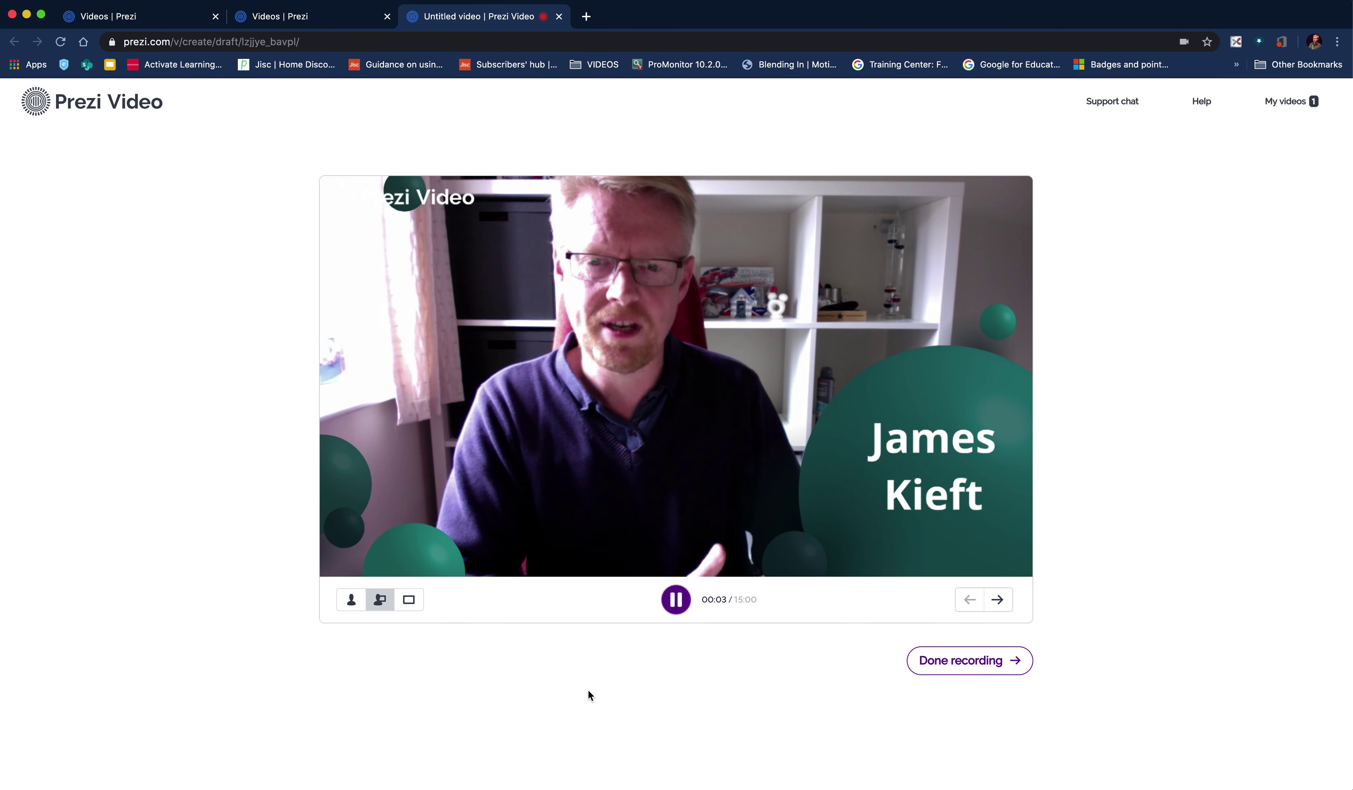
{"action": "left_click", "coordinate": [997, 600]}
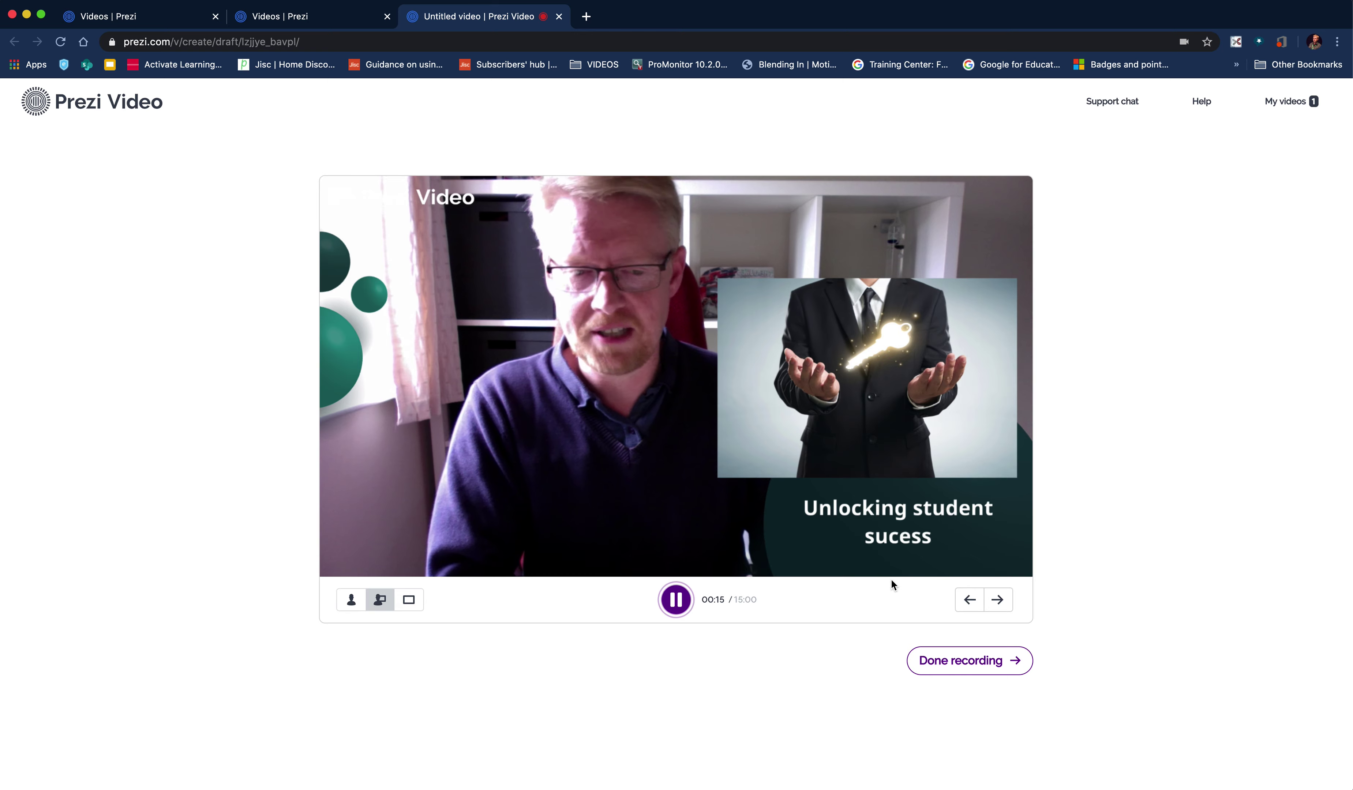
{"action": "left_click", "coordinate": [996, 600]}
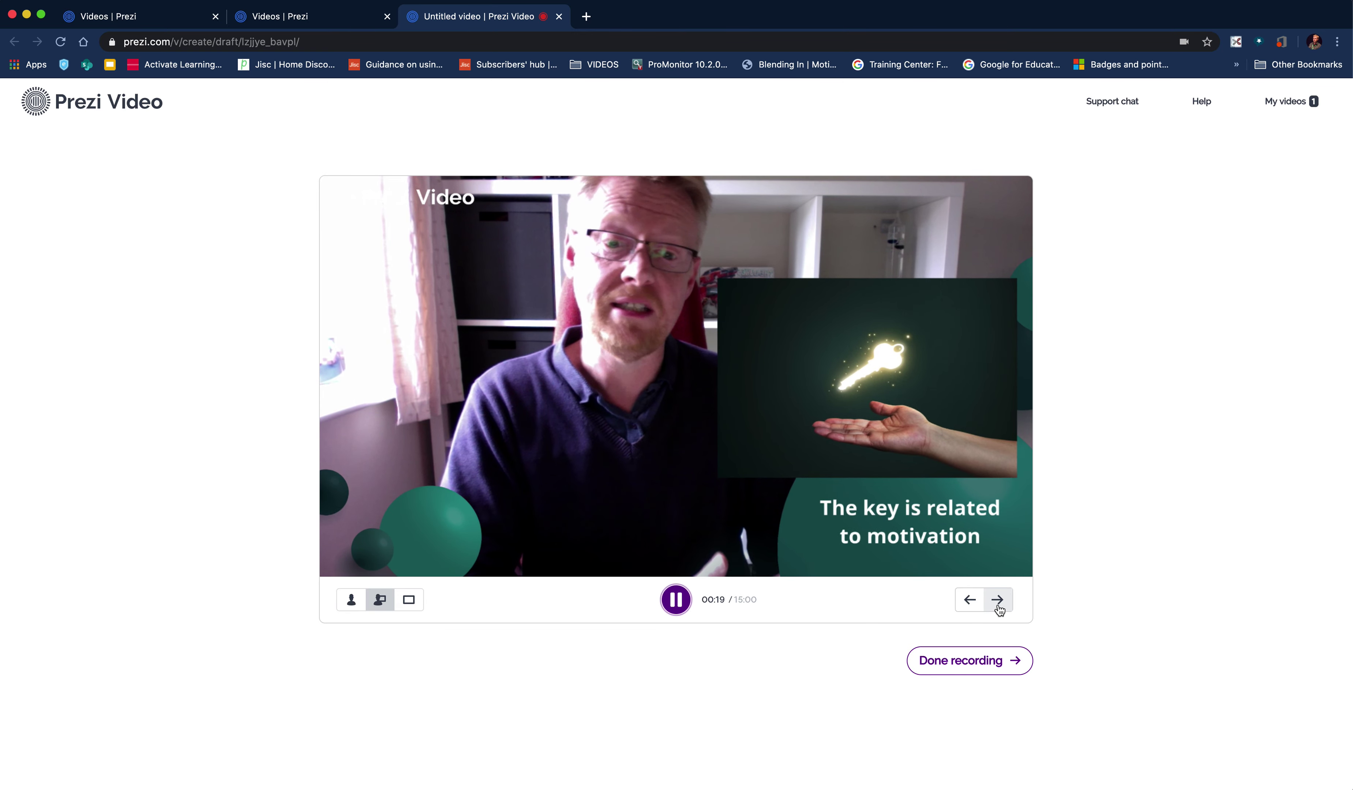
{"action": "left_click", "coordinate": [998, 602]}
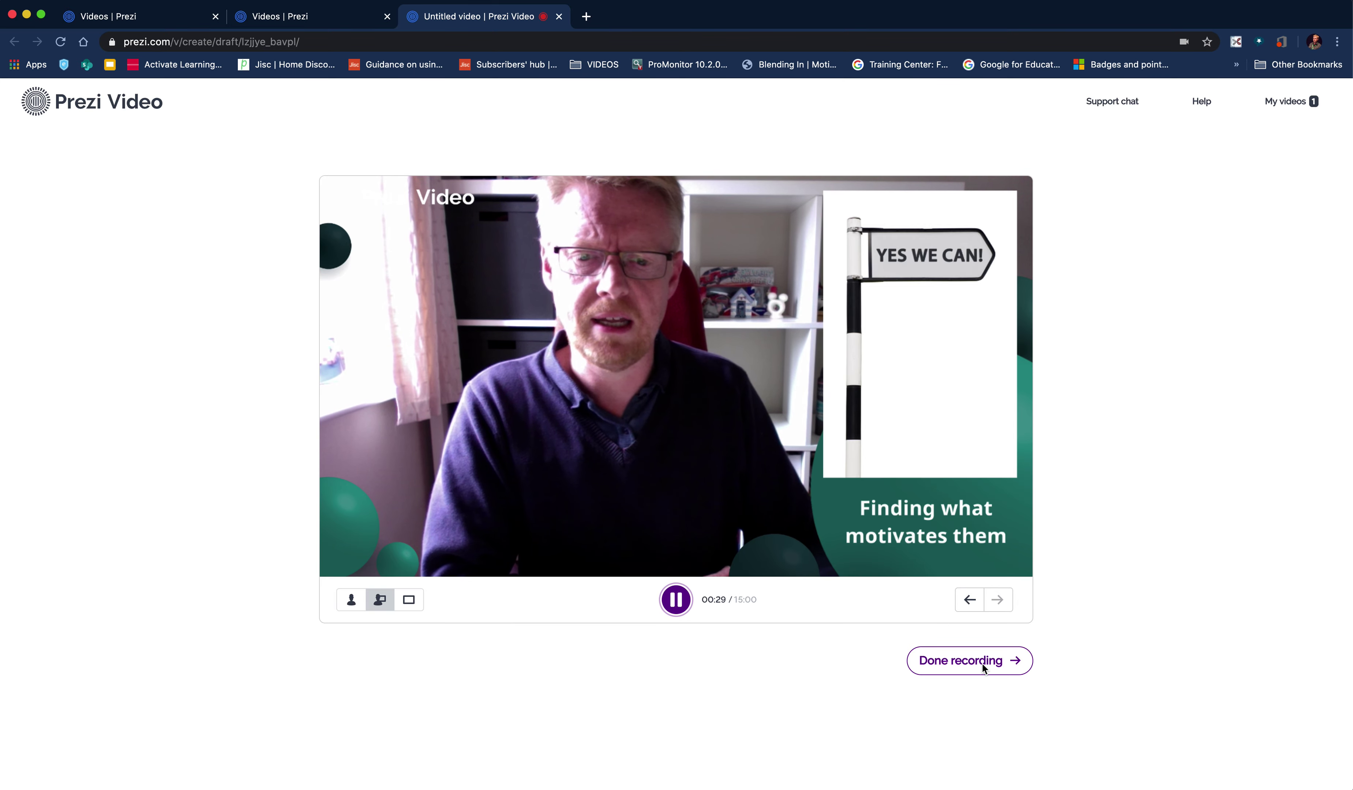
{"action": "left_click", "coordinate": [970, 661]}
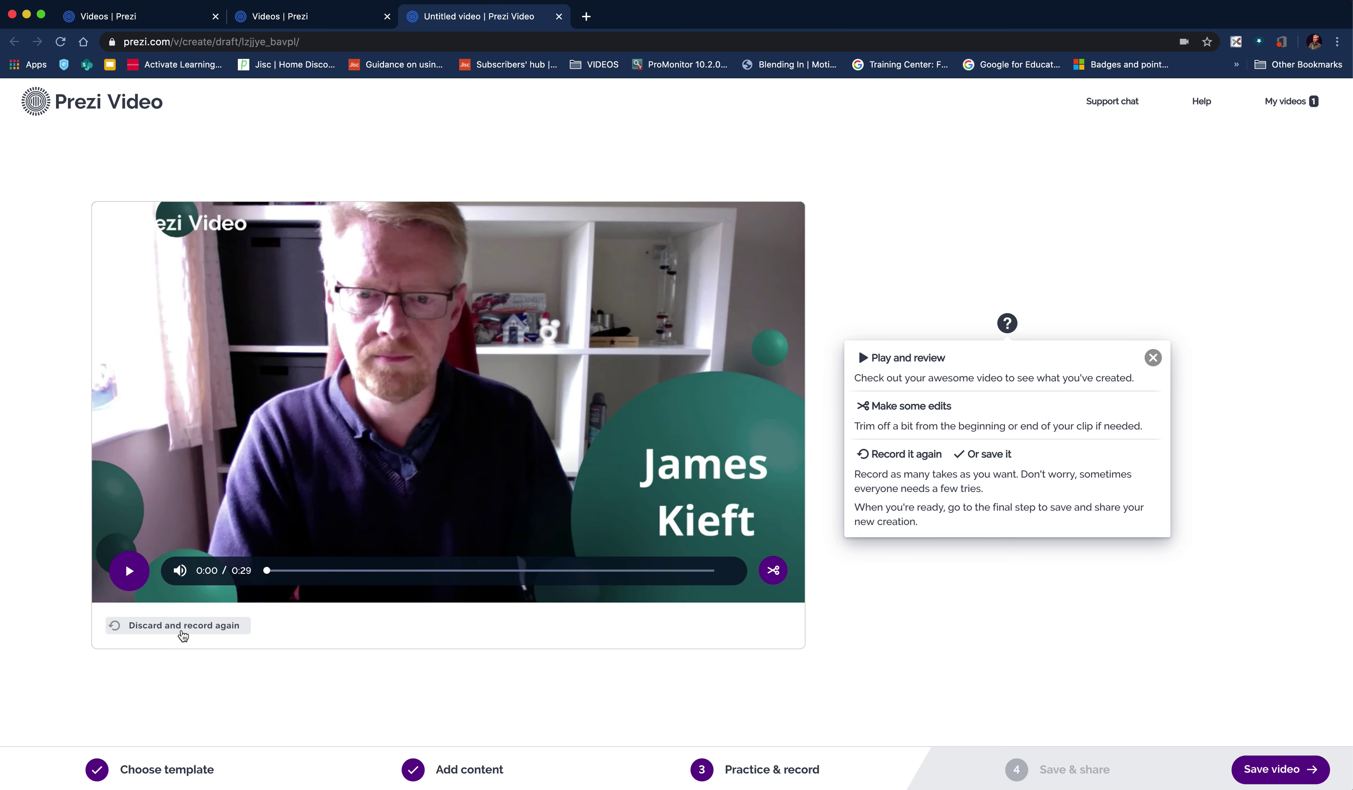
Step: Save the recorded video and change its title to "take 2"
{"action": "left_click", "coordinate": [1275, 771]}
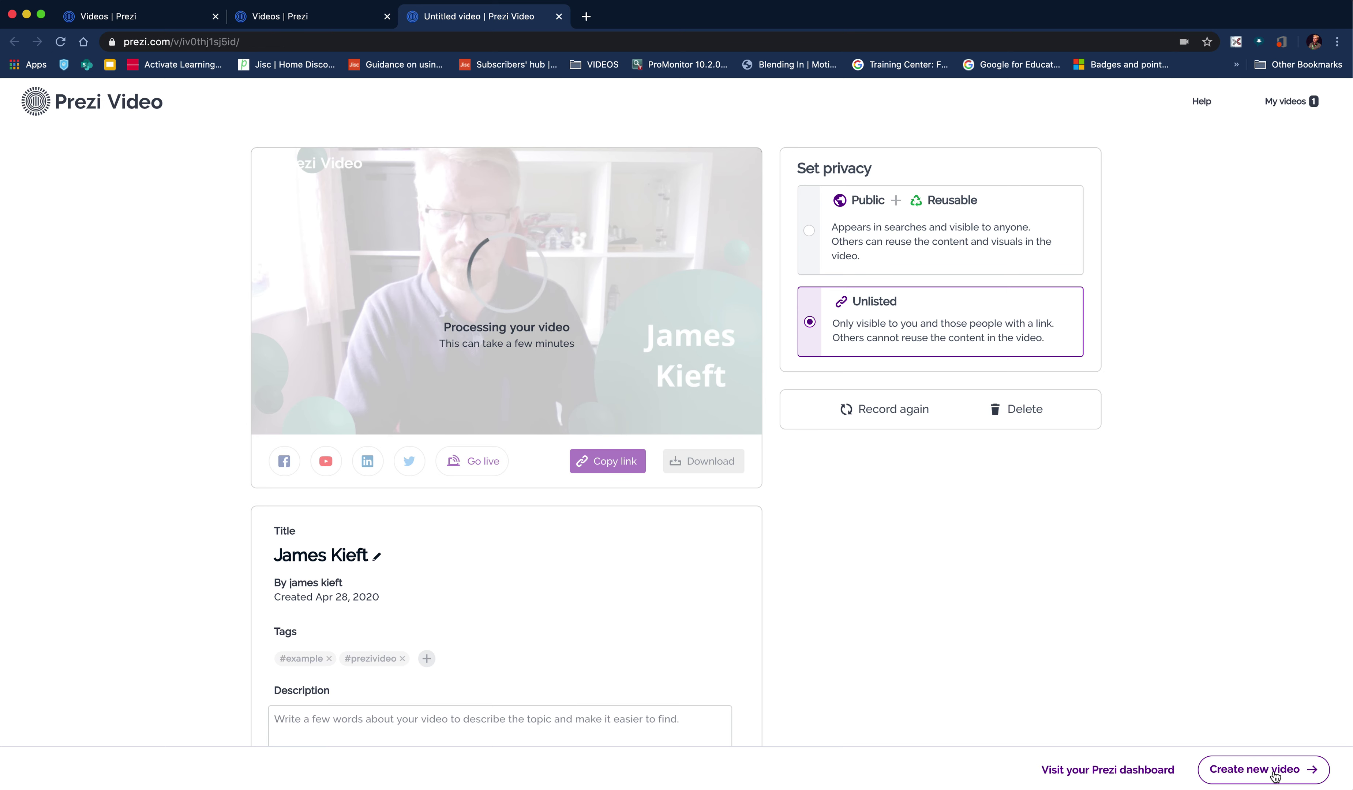
{"action": "left_click", "coordinate": [383, 556]}
{"action": "left_click_drag", "start_coordinate": [370, 555], "coordinate": [239, 551]}
{"action": "type", "text": "ta"}
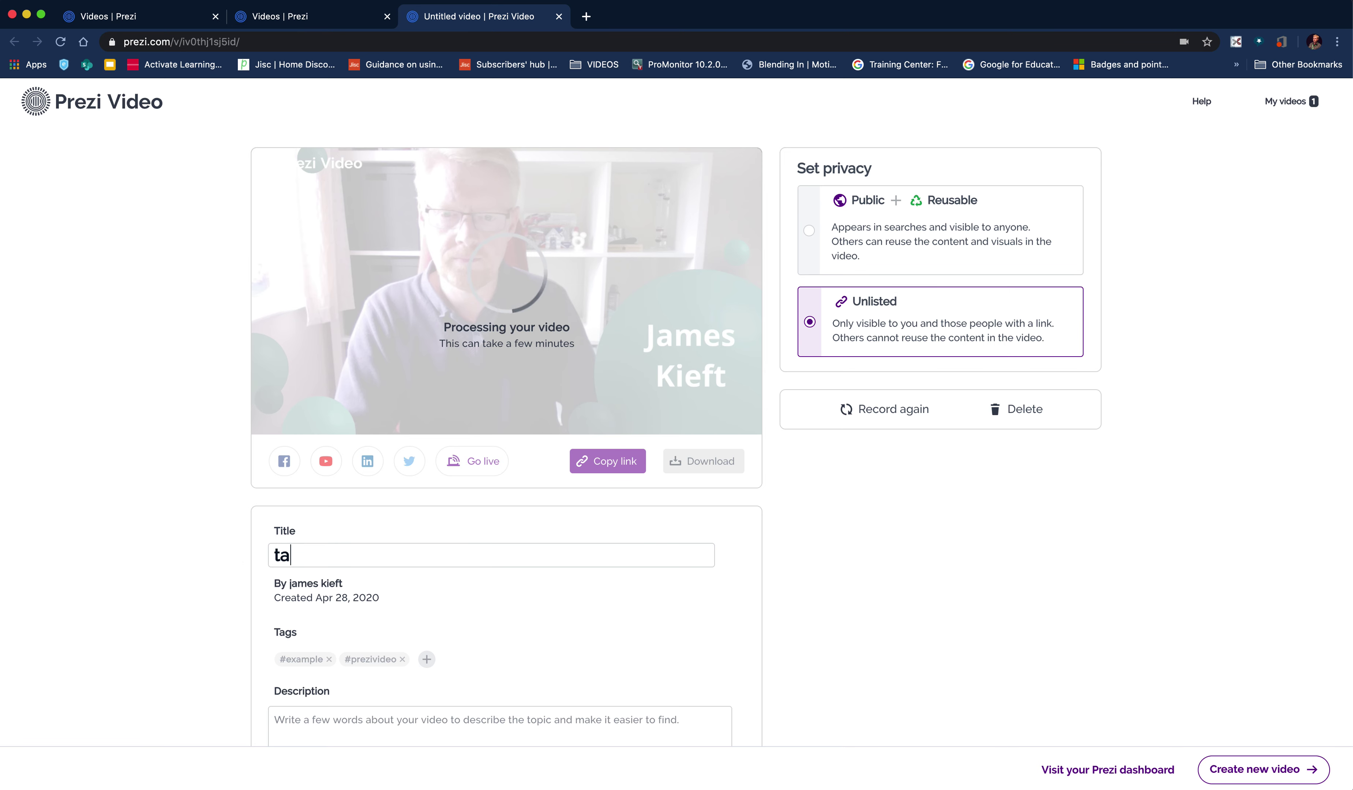
{"action": "type", "text": "ke 2"}
Step: Fill in the video's description with the presenter's first name followed by "demo if Prezi video"
{"action": "scroll", "coordinate": [452, 709], "scroll_direction": "down", "scroll_amount": 2}
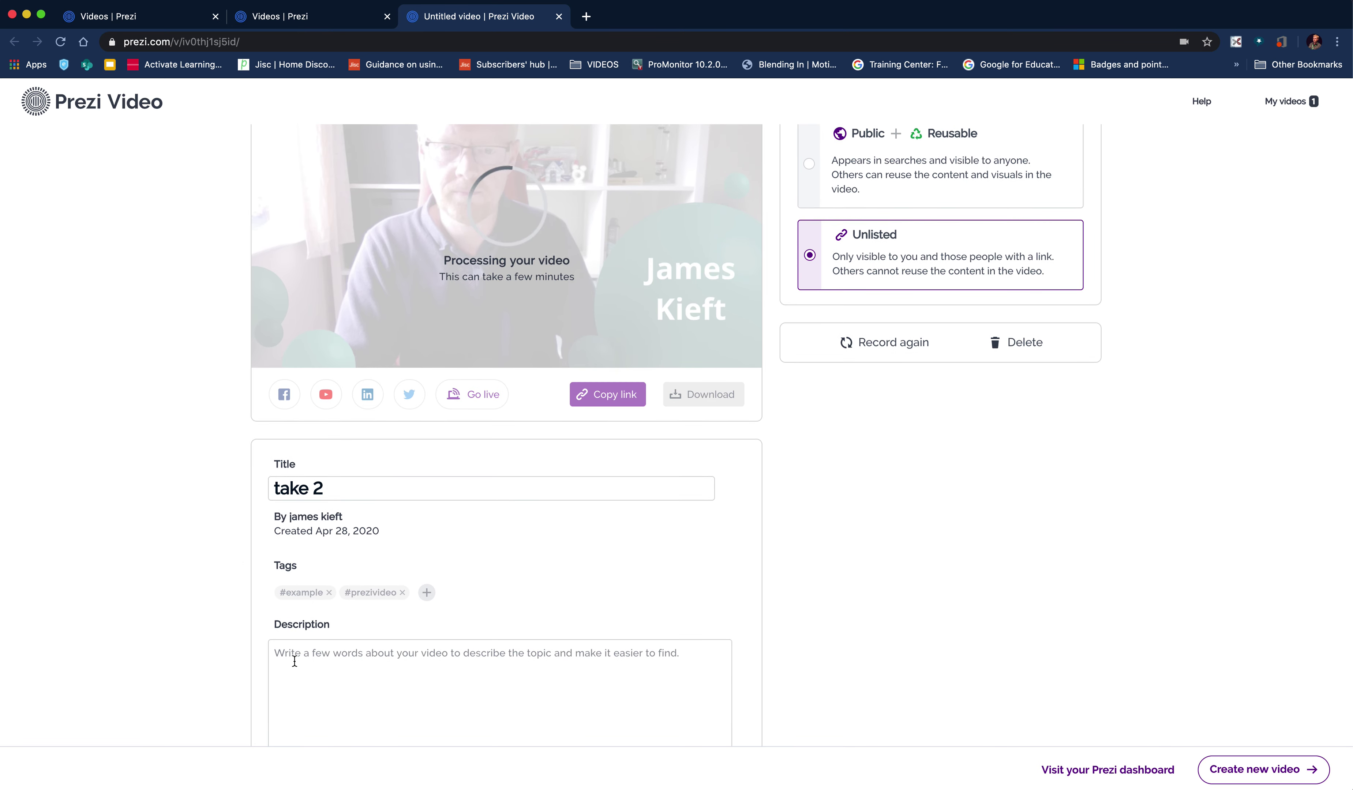
{"action": "left_click", "coordinate": [277, 652]}
{"action": "type", "text": "J"}
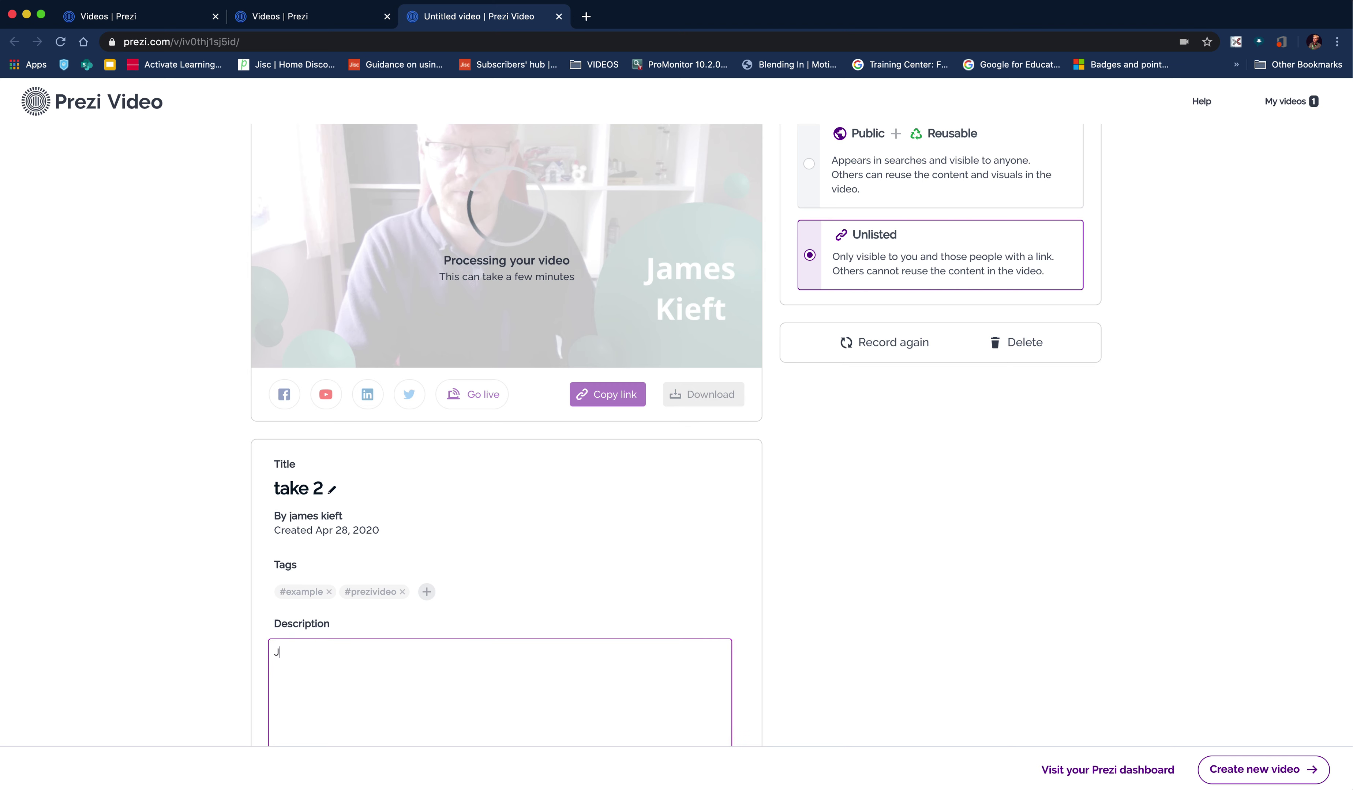
{"action": "type", "text": "ames demo"}
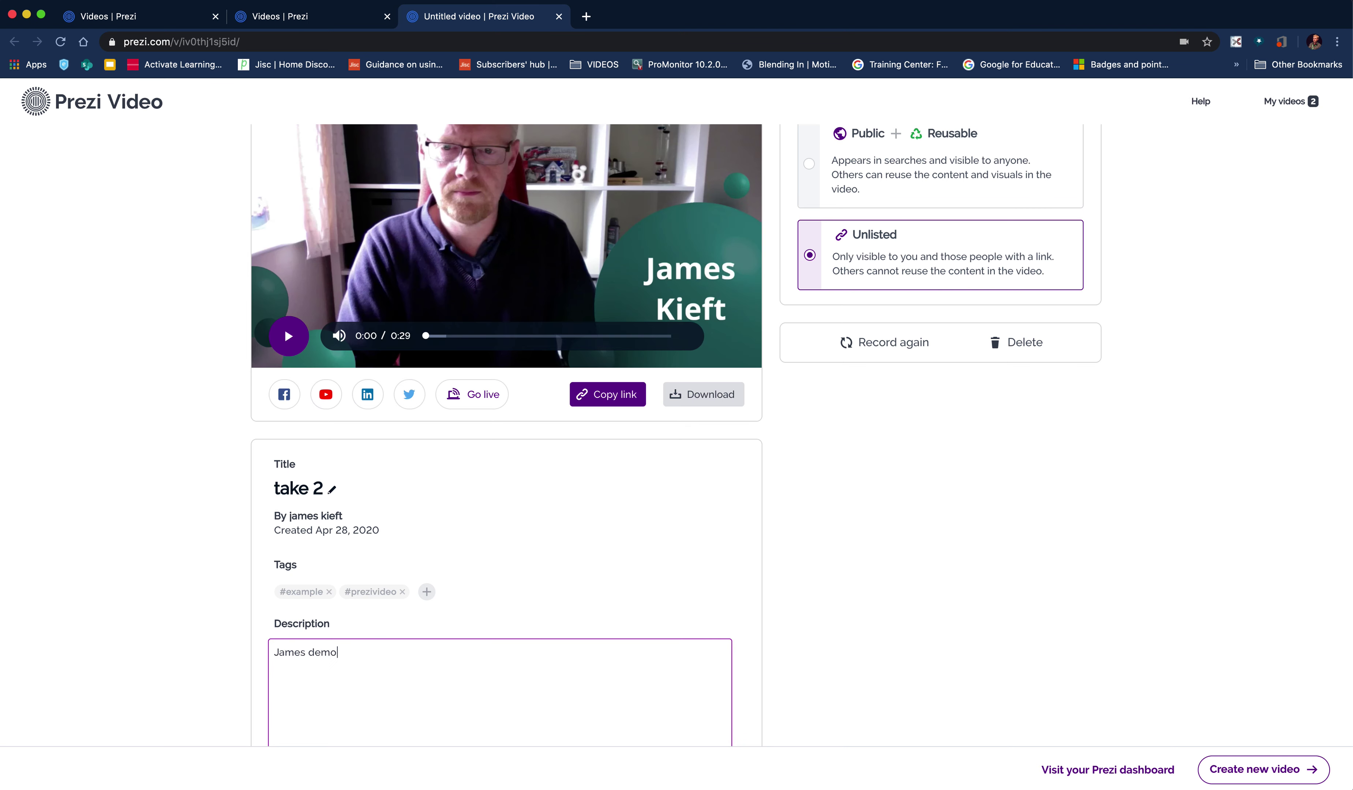
{"action": "type", "text": " if Prezi vuideo"}
{"action": "key", "text": "BackSpace"}
{"action": "key", "text": "BackSpace"}
{"action": "key", "text": "BackSpace"}
{"action": "key", "text": "BackSpace"}
{"action": "type", "text": "ideo"}
Step: Try to download the video for sharing on YouTube, and dismiss the upgrade offer and the sharing dialog
{"action": "scroll", "coordinate": [621, 562], "scroll_direction": "up", "scroll_amount": 2}
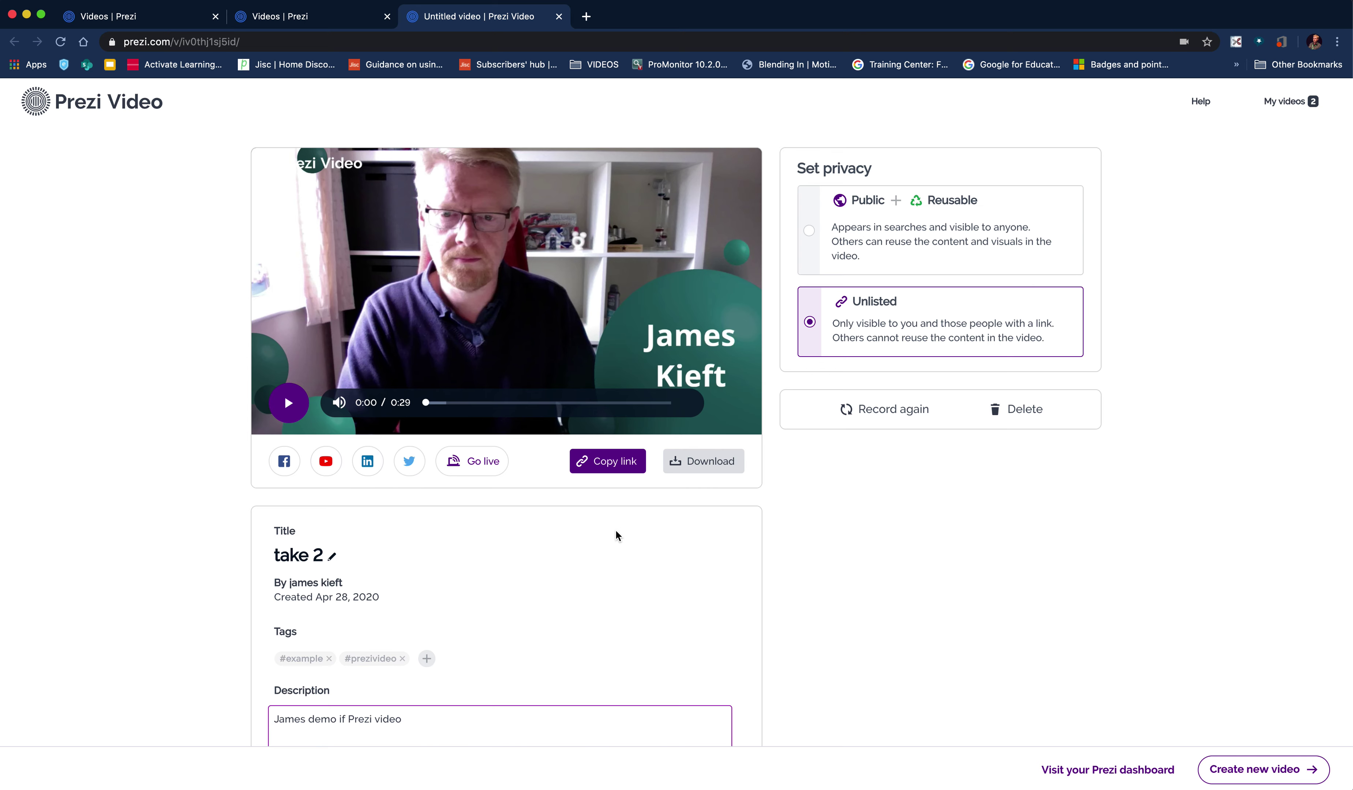
{"action": "left_click", "coordinate": [326, 470]}
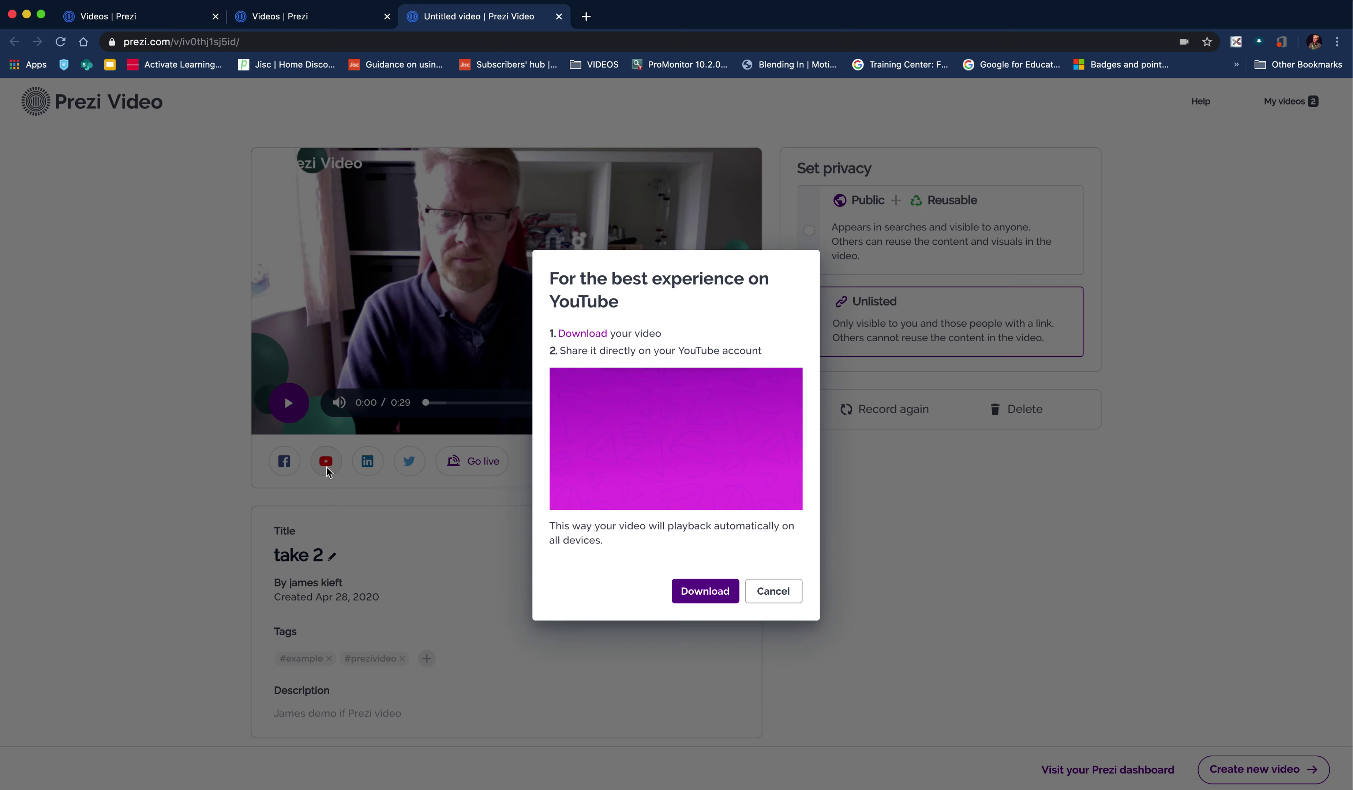
{"action": "left_click", "coordinate": [716, 594]}
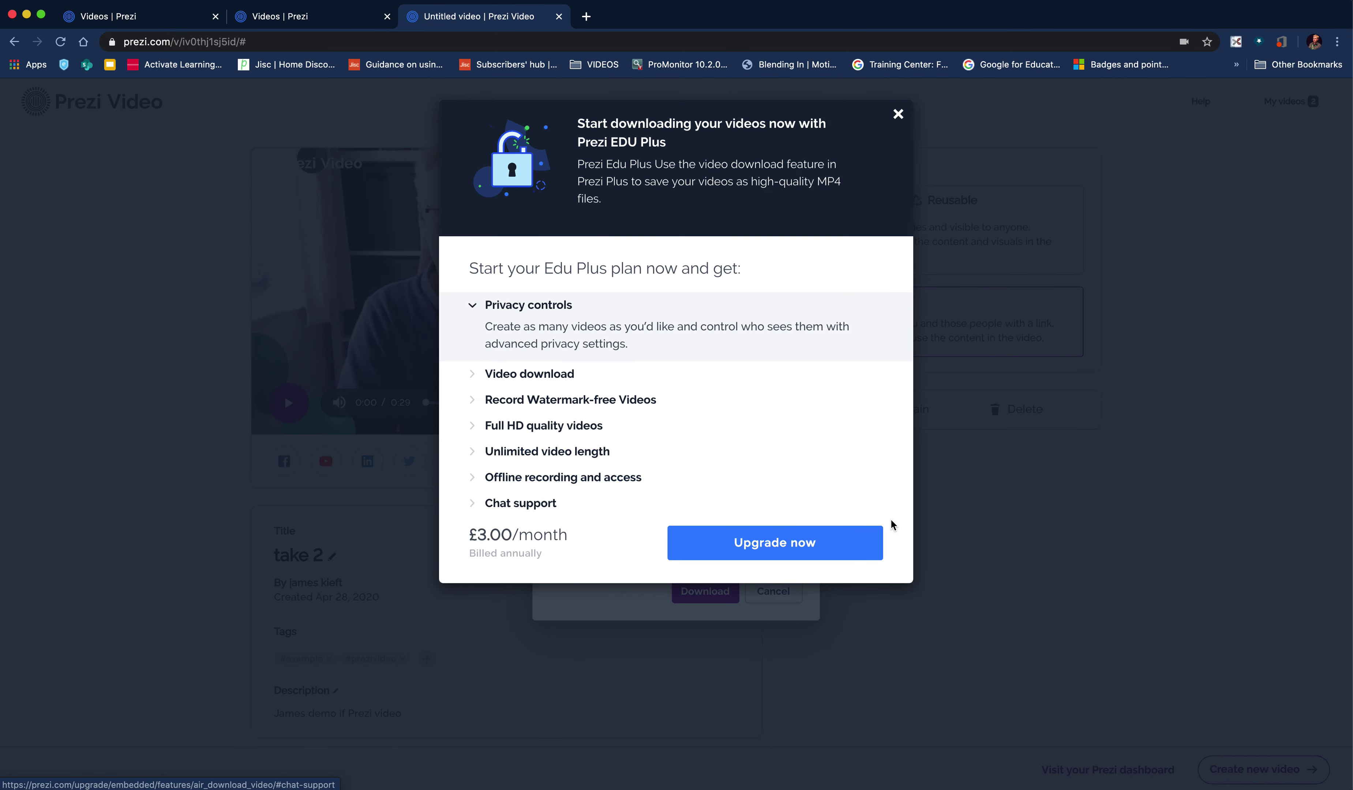
{"action": "left_click", "coordinate": [898, 115]}
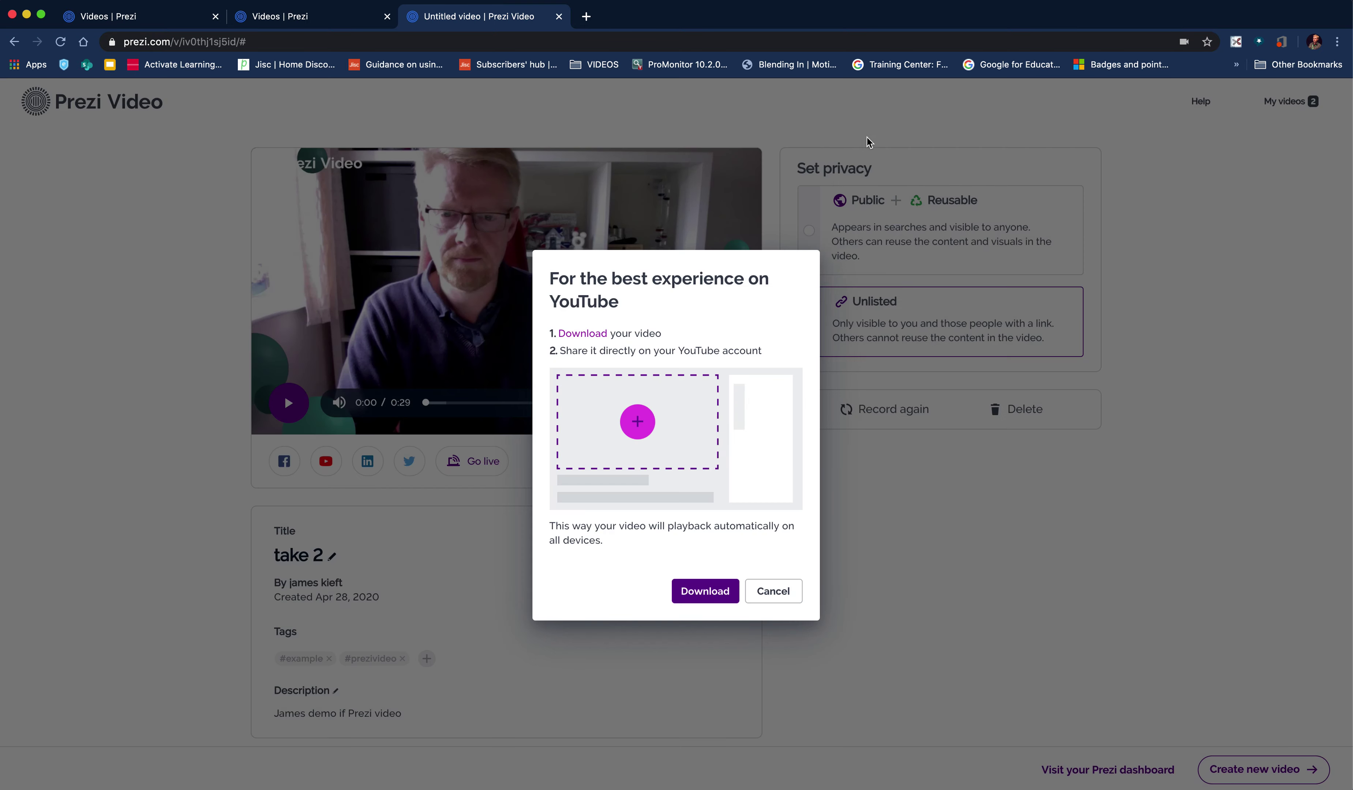
{"action": "left_click", "coordinate": [773, 591]}
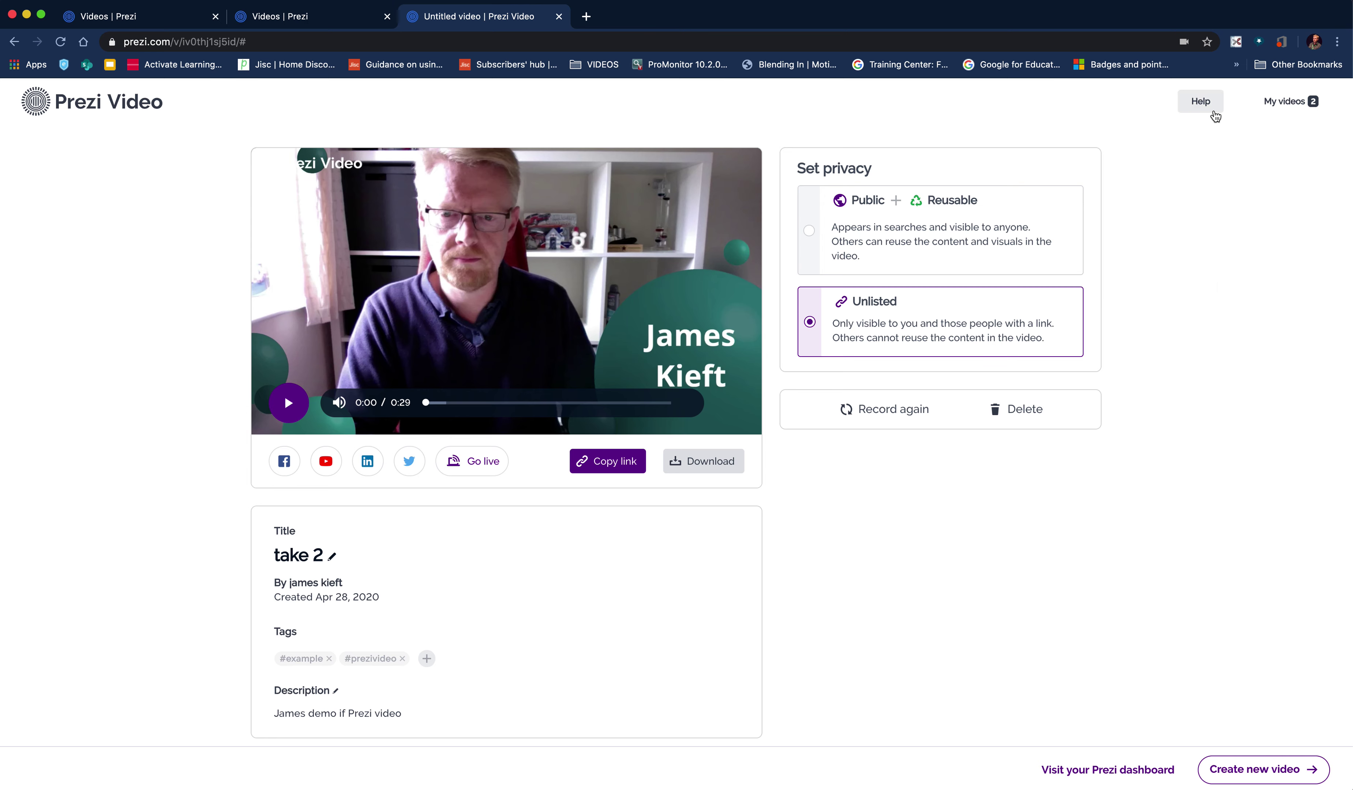
Step: Look through the presentations on the Prezi dashboard and return to the list of videos
{"action": "left_click", "coordinate": [1132, 774]}
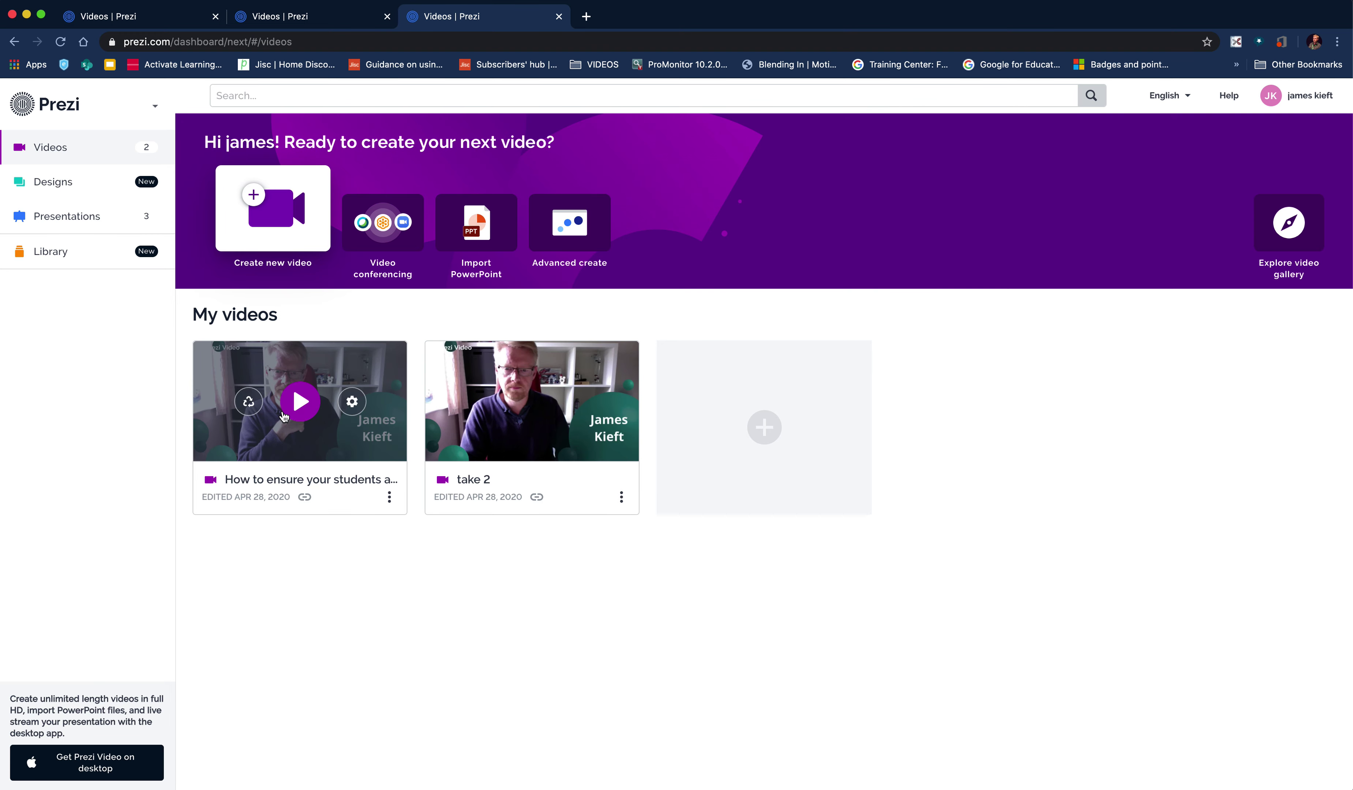
{"action": "left_click", "coordinate": [64, 218]}
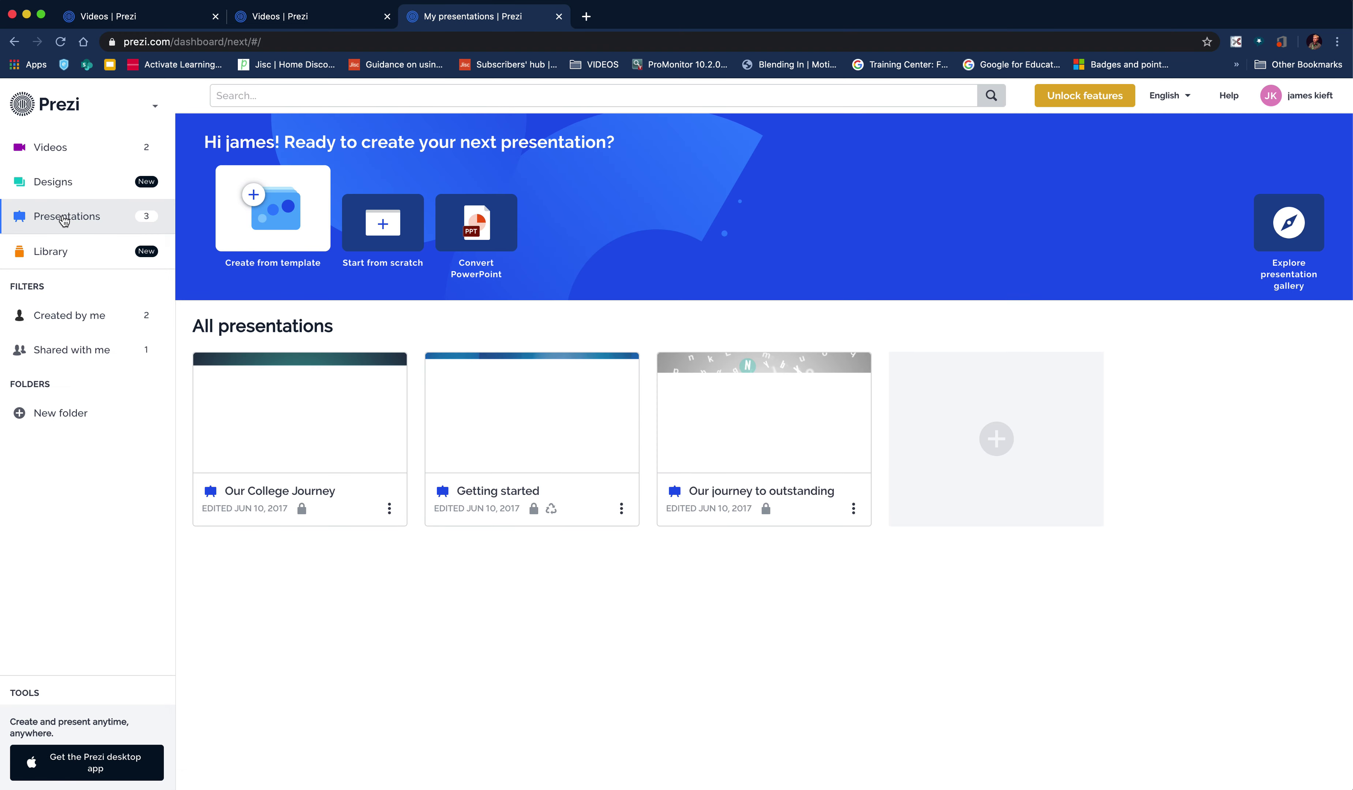
{"action": "left_click", "coordinate": [39, 152]}
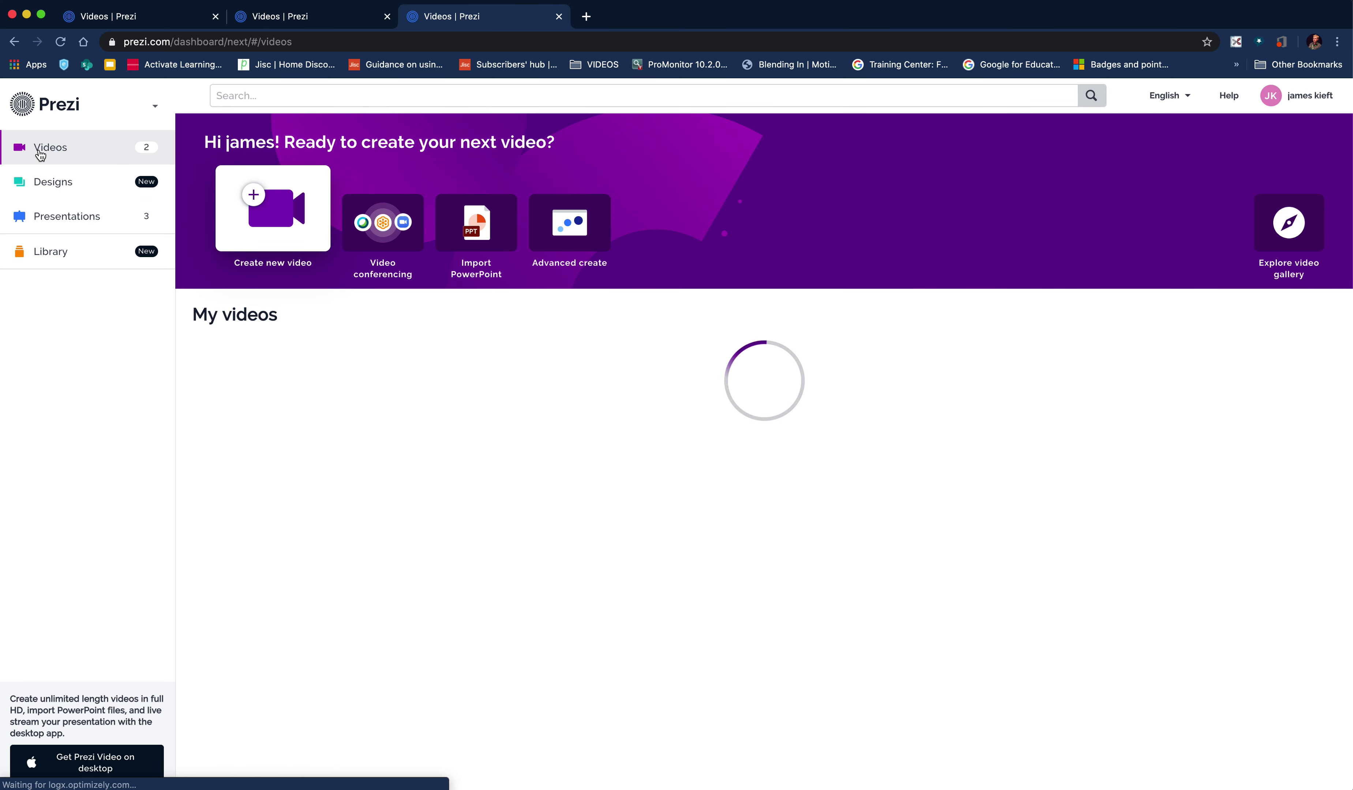